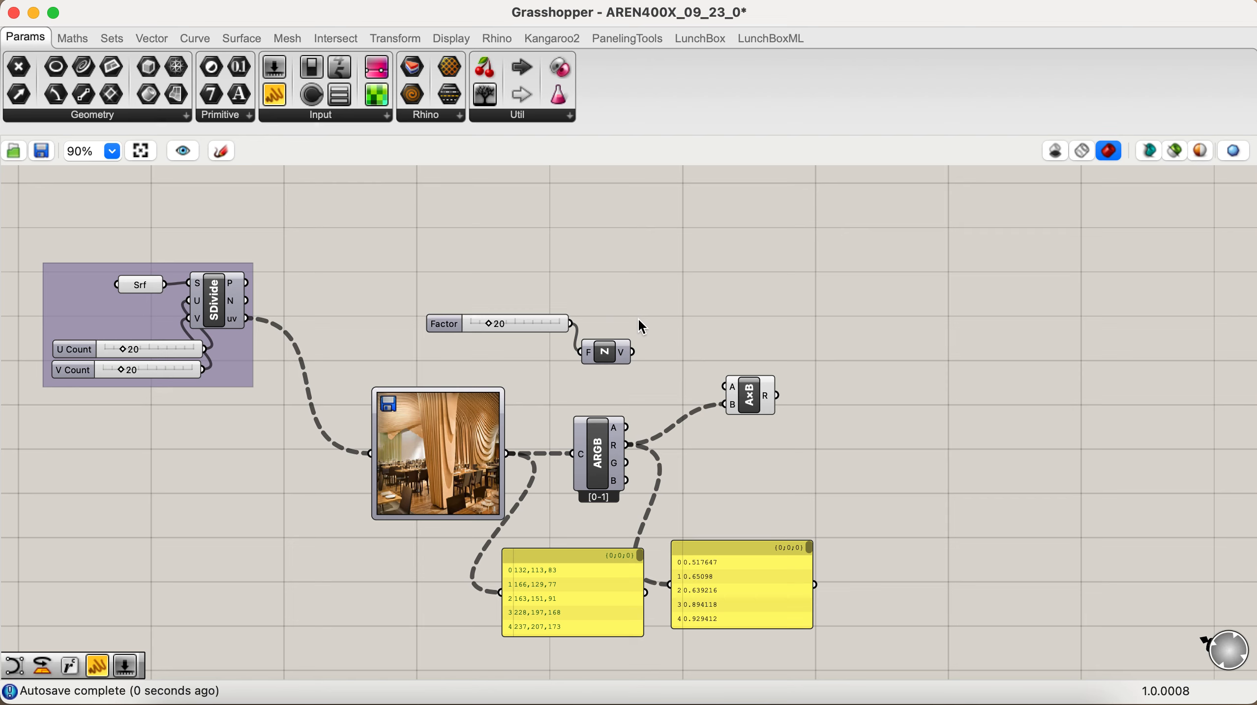
- Connect the Unit Z vector to the multiplication's A input and add a Move component to the canvas
drag(633, 353, 703, 395)
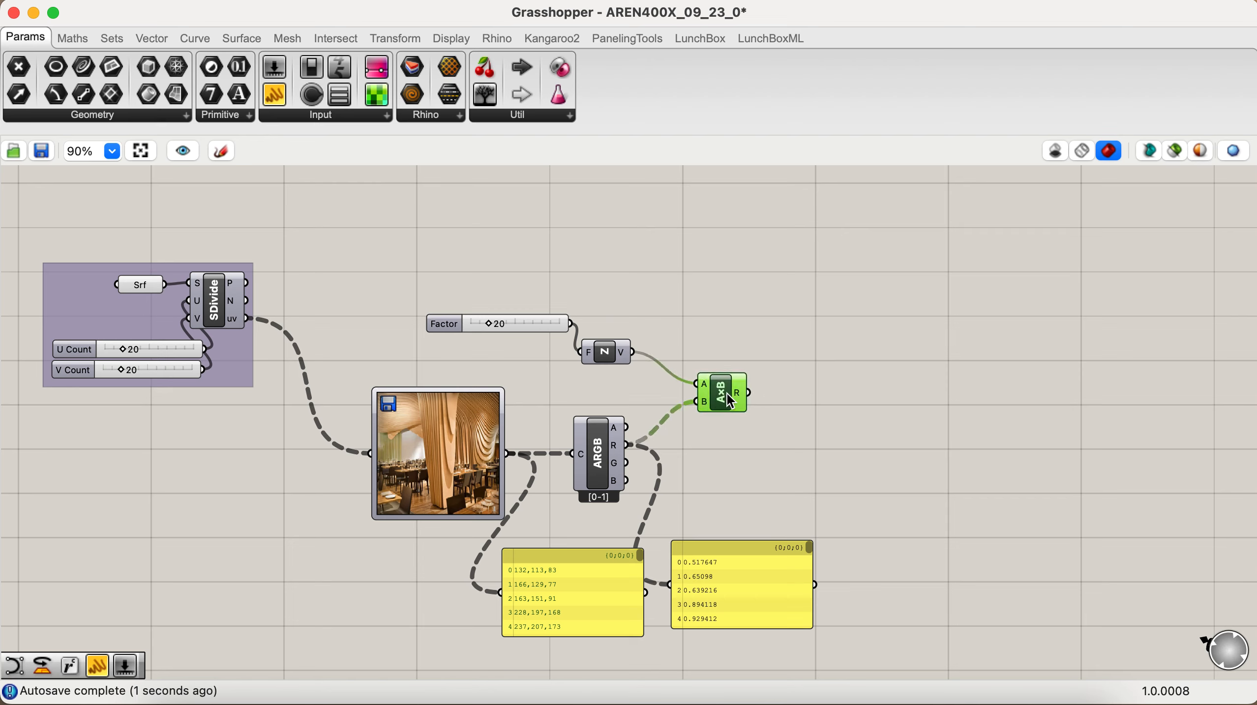
double_click(806, 258)
text(mo)
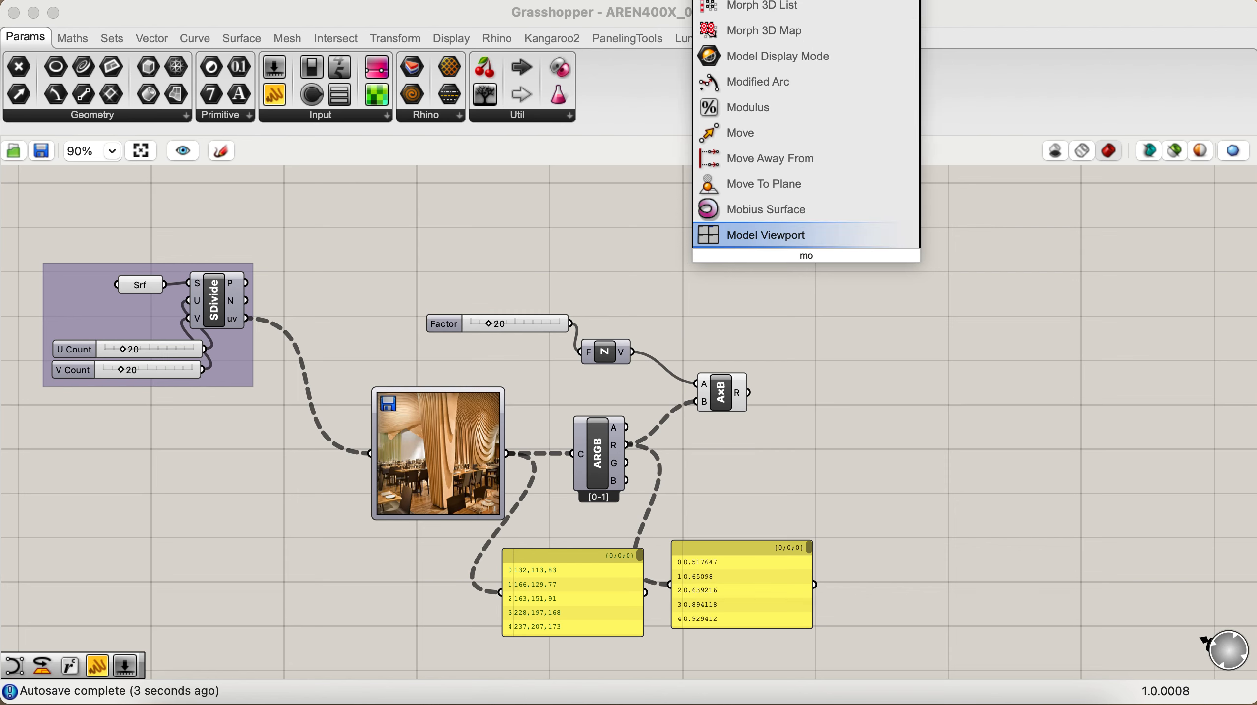
text(ve)
key(Return)
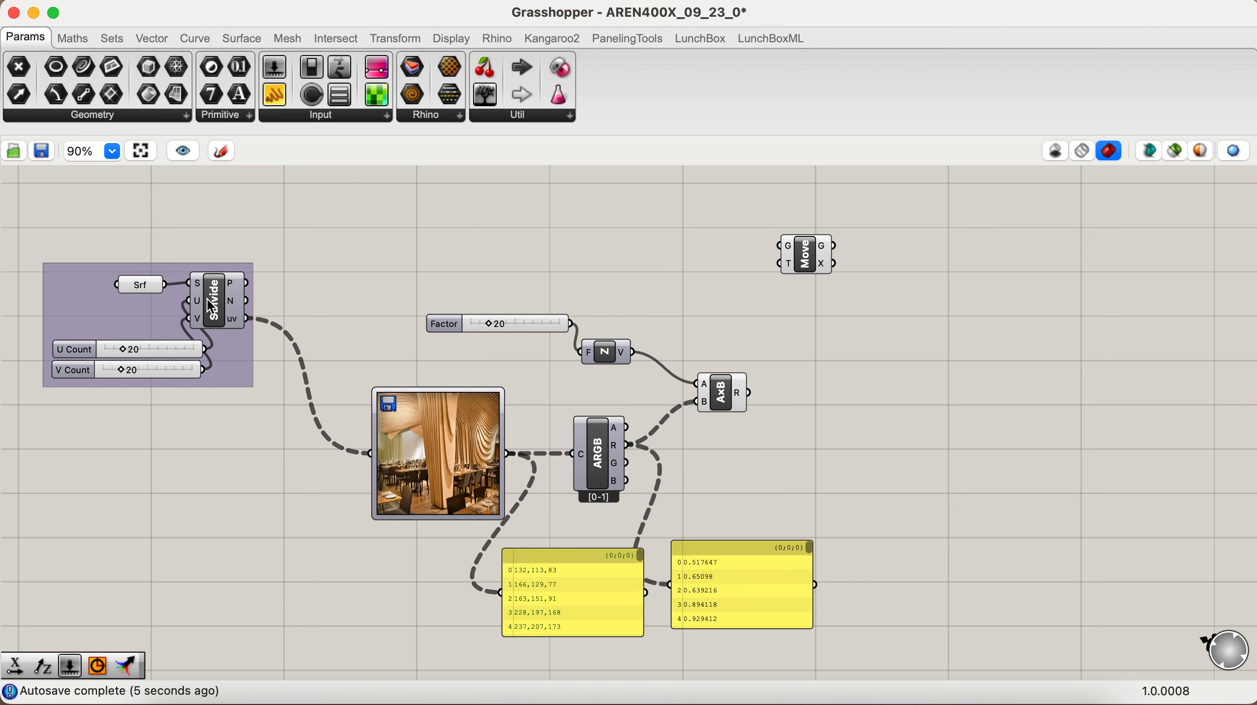
- Feed the Divide Surface points into Move's geometry input and the multiplication result into its translation input
drag(246, 283, 661, 275)
drag(765, 258, 809, 275)
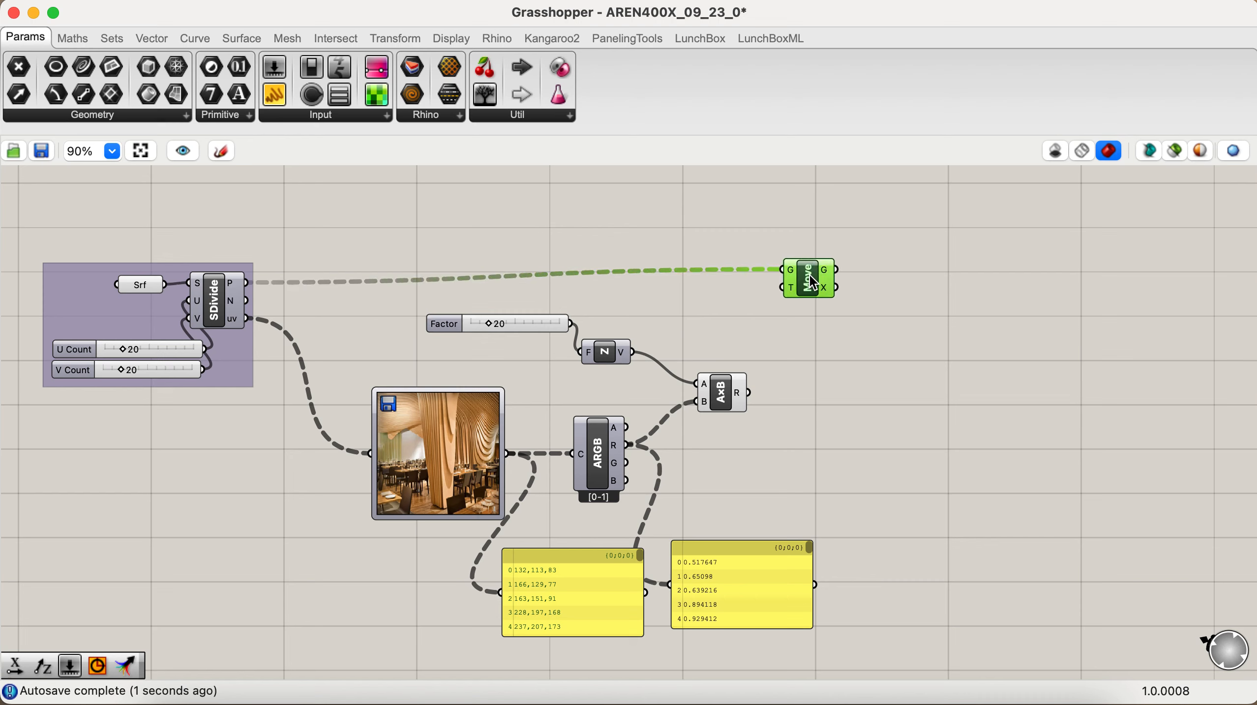
drag(751, 392, 787, 288)
- Switch to Rhino and examine the moved points above the surface from different angles
key(ctrl+Left)
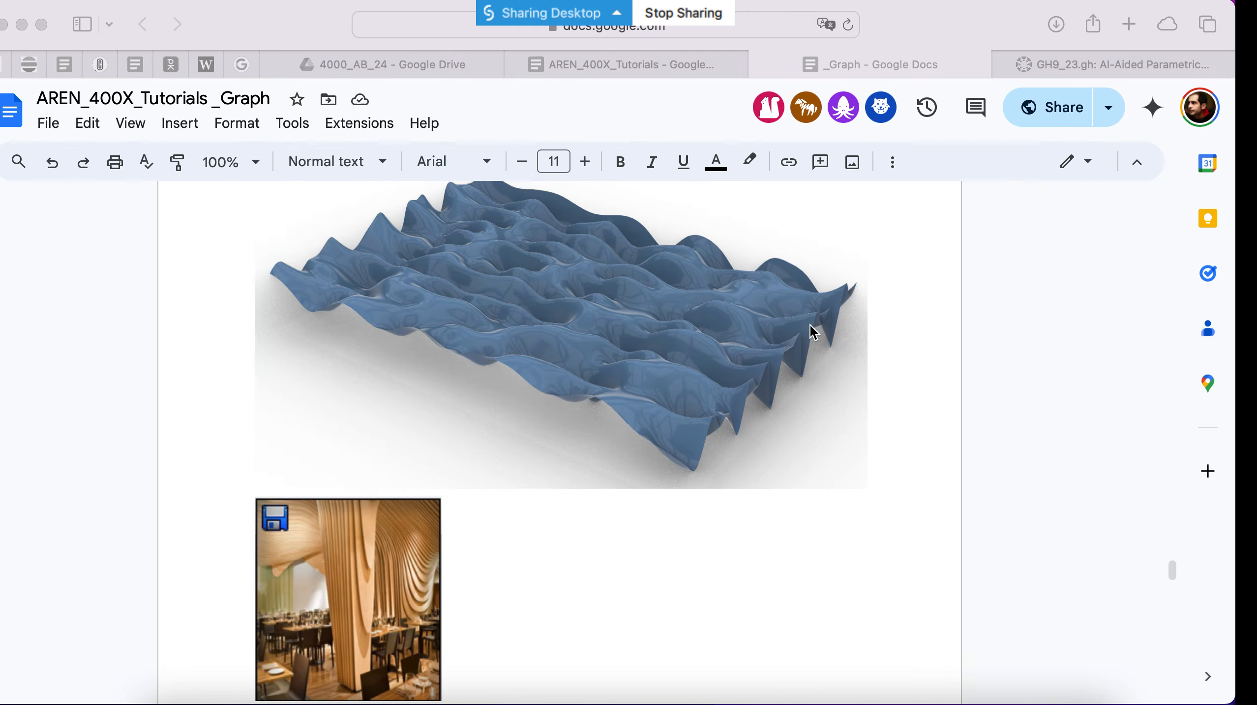
key(ctrl+Right)
key(ctrl+Right)
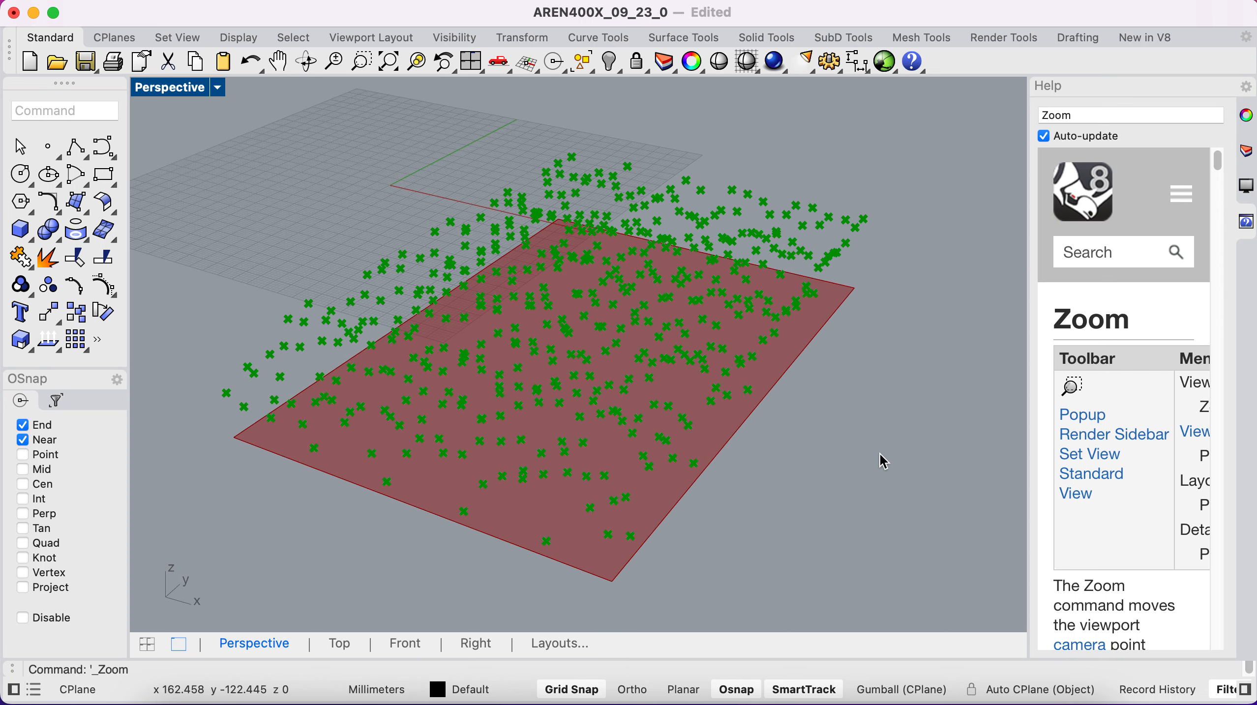
scroll(884, 462, down, 10)
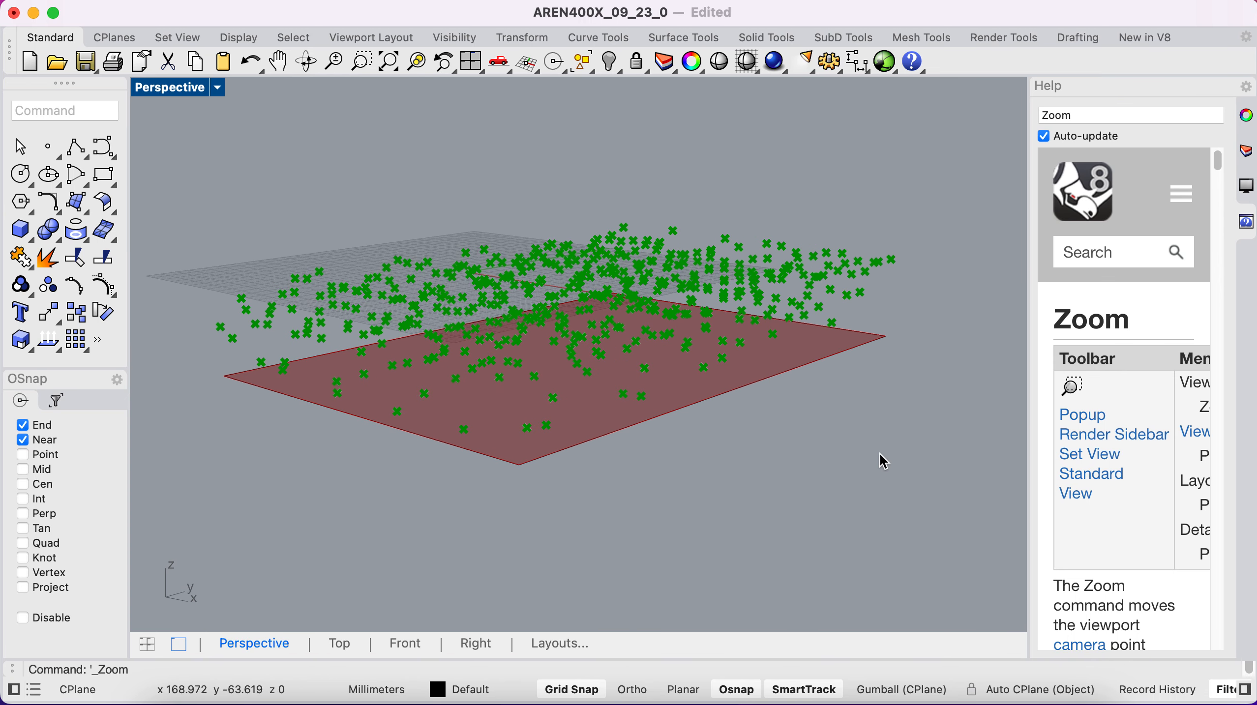
scroll(884, 461, up, 2)
scroll(884, 462, up, 2)
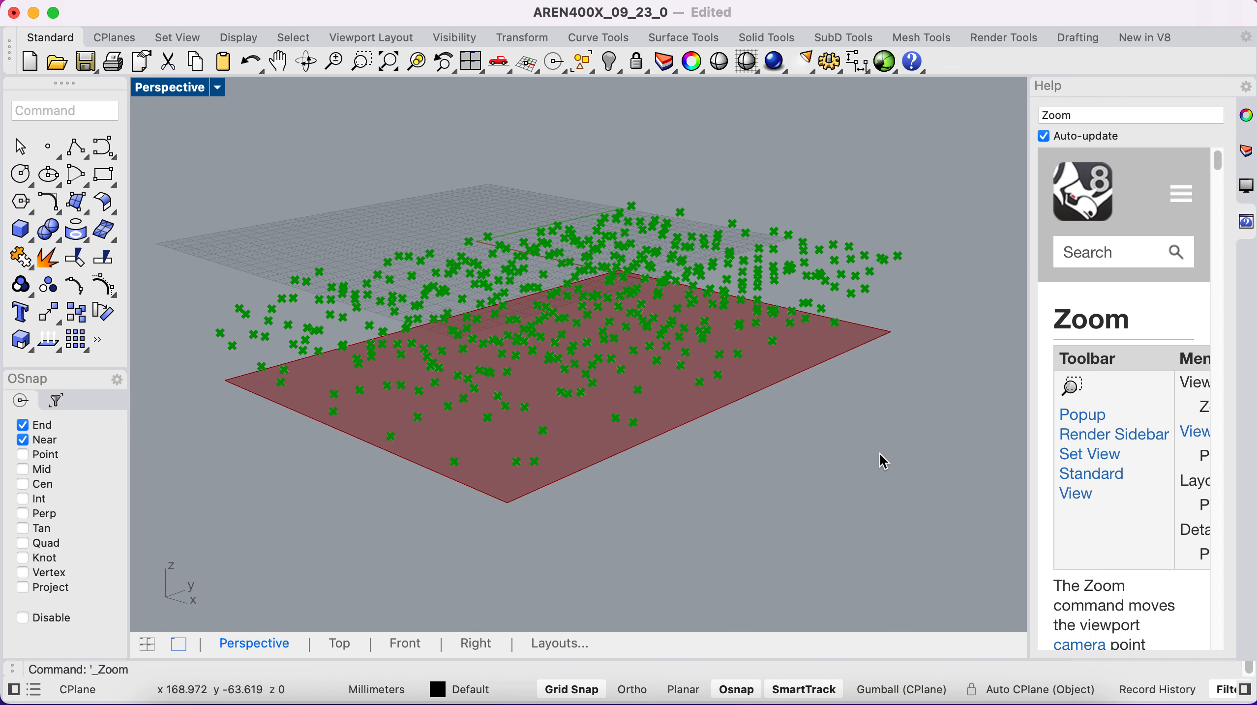
- Back in Grasshopper, add a Nurbs Curve component and connect Move's geometry output to its vertices input
key(ctrl+Left)
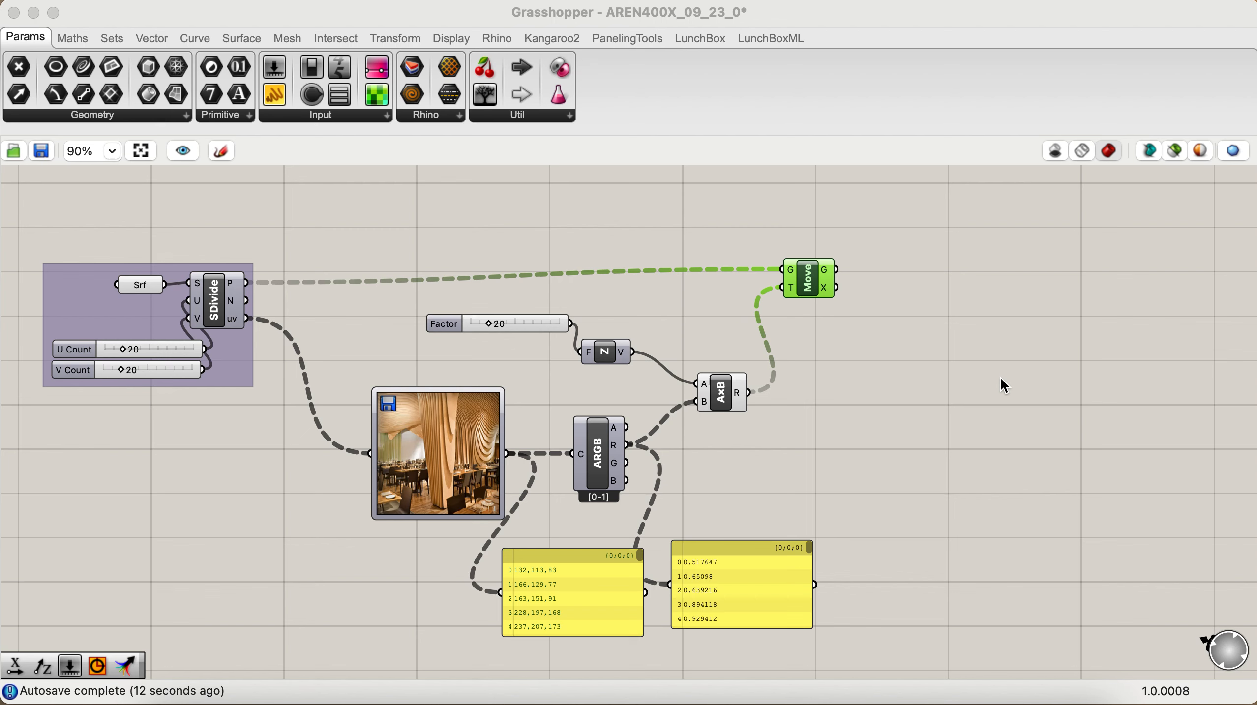
click(1001, 378)
double_click(1001, 377)
text(nurb)
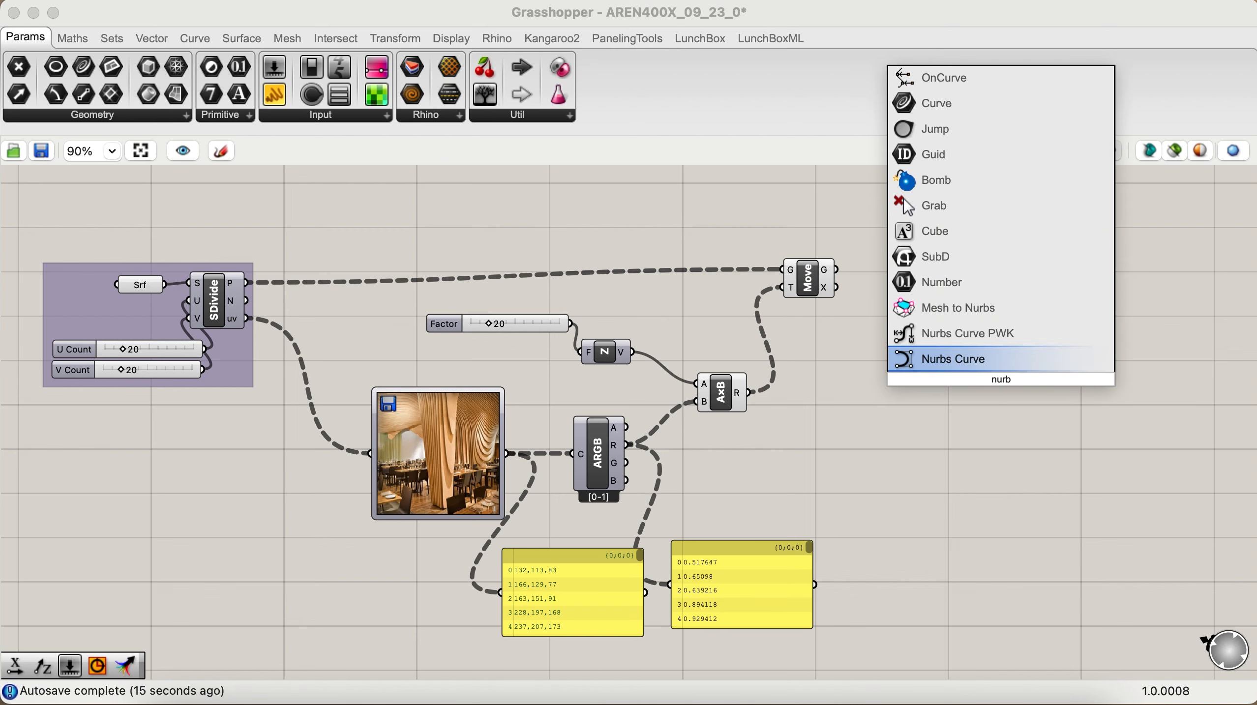
key(Return)
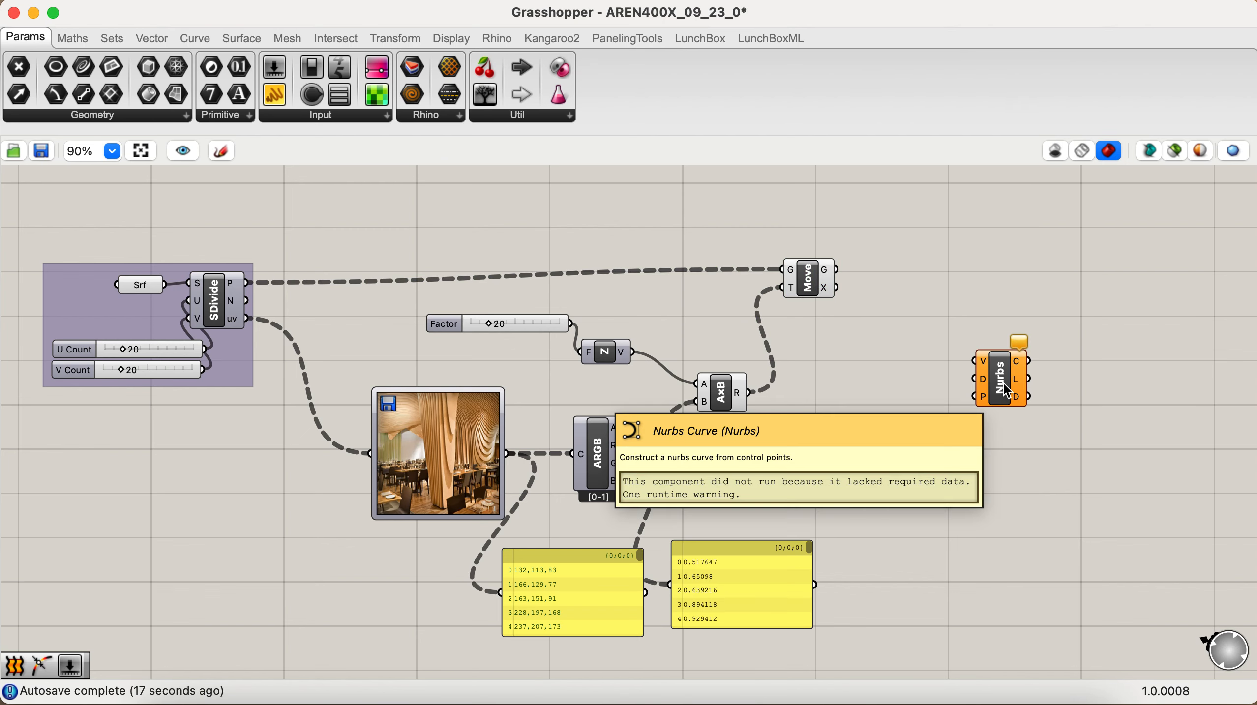
drag(1006, 390, 983, 391)
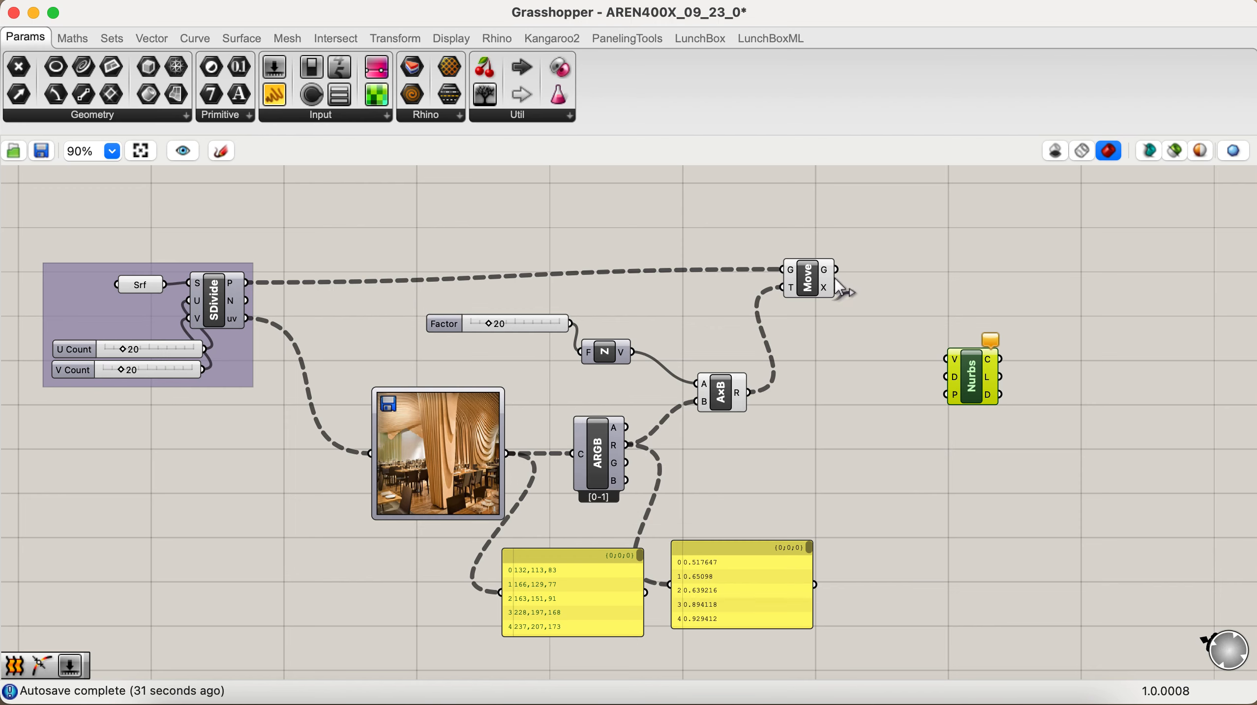
drag(838, 270, 950, 346)
mouse_move(951, 346)
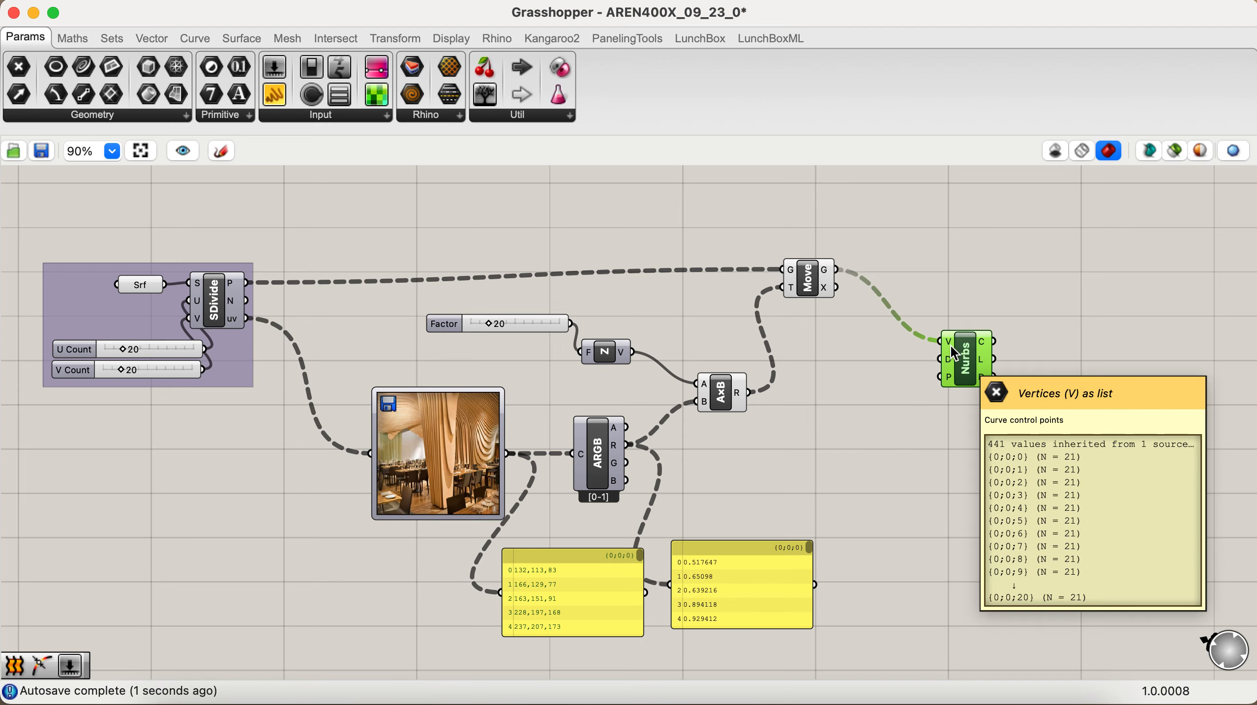
- Switch to Rhino and examine the curves running through the moved points from several sides
key(ctrl+Right)
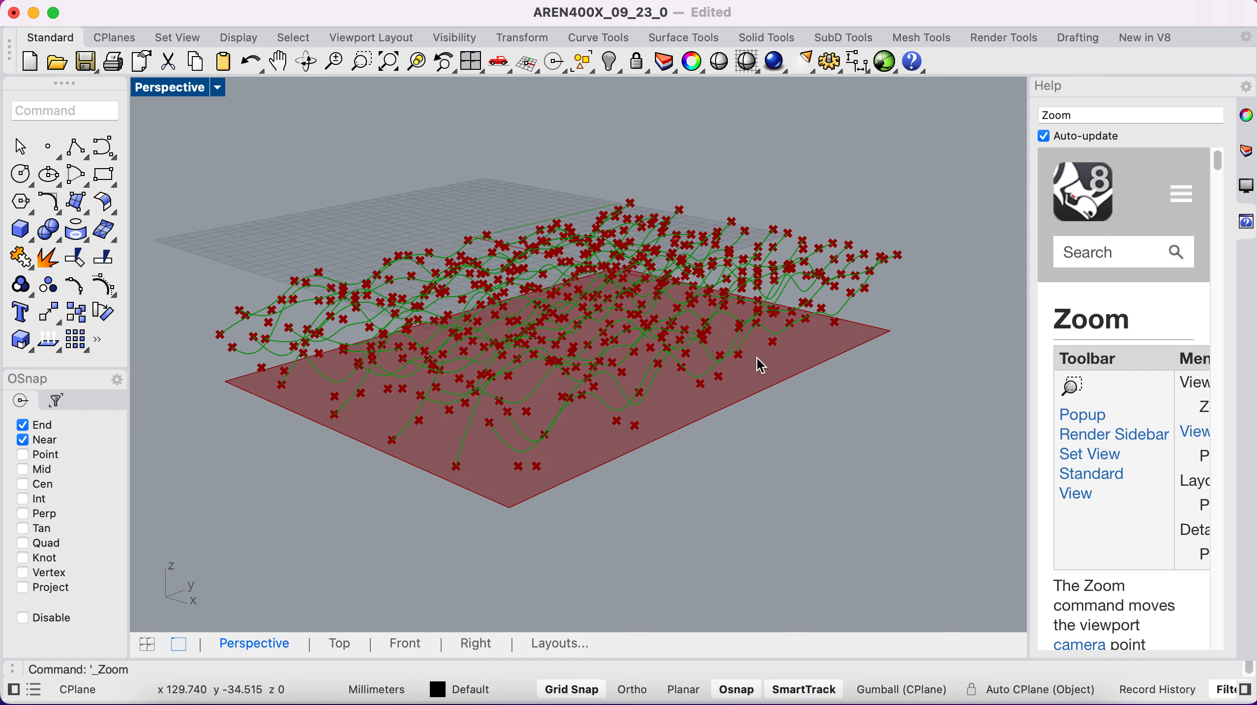
scroll(760, 365, up, 5)
scroll(760, 365, left, 10)
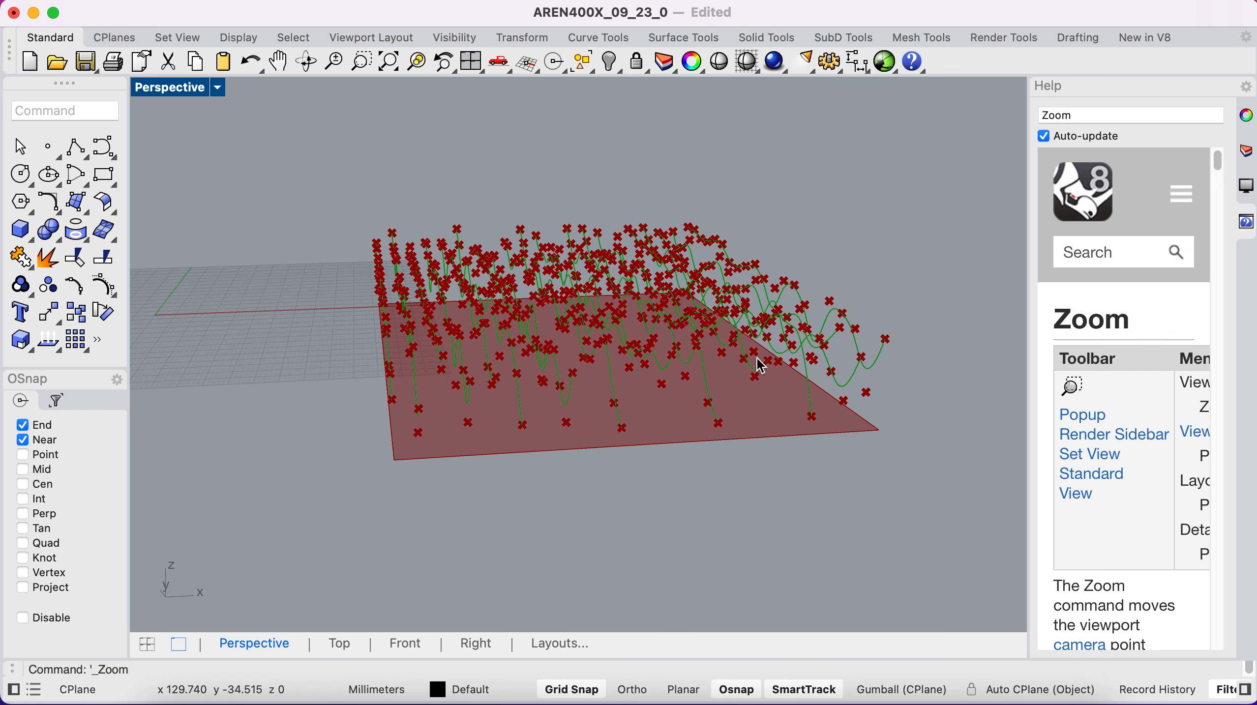
scroll(760, 366, left, 4)
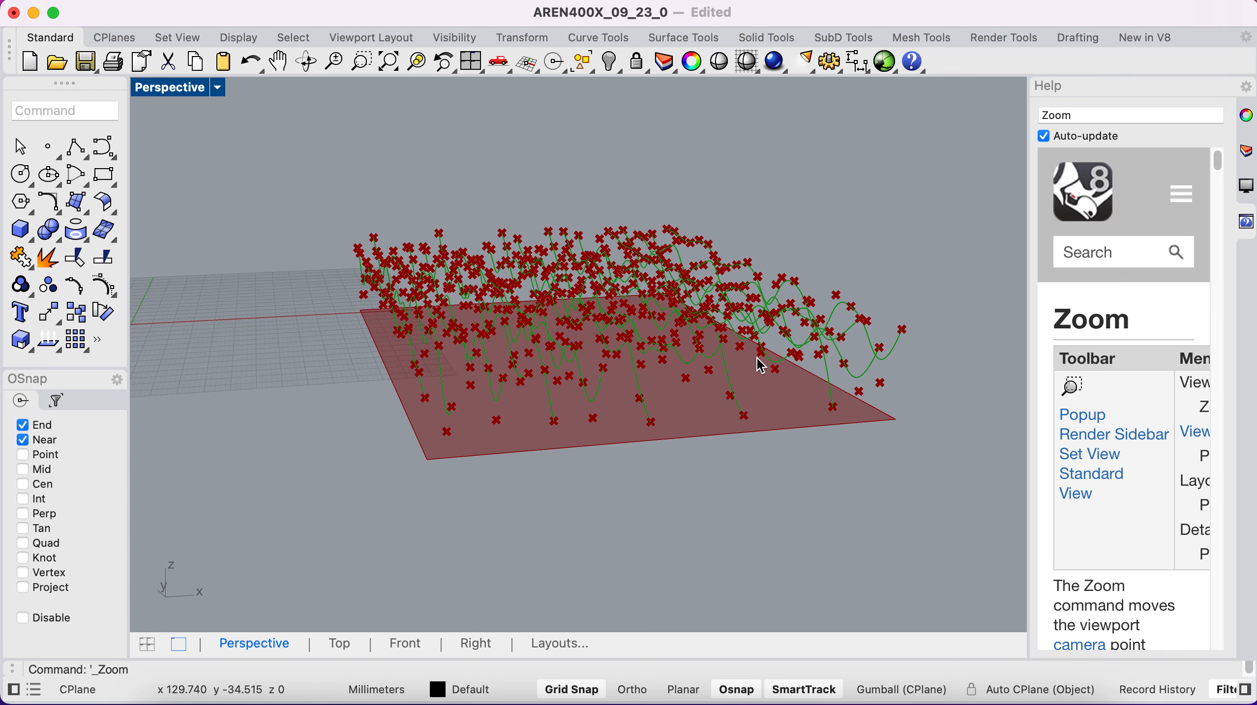
key(ctrl+Left)
scroll(589, 405, left, 1)
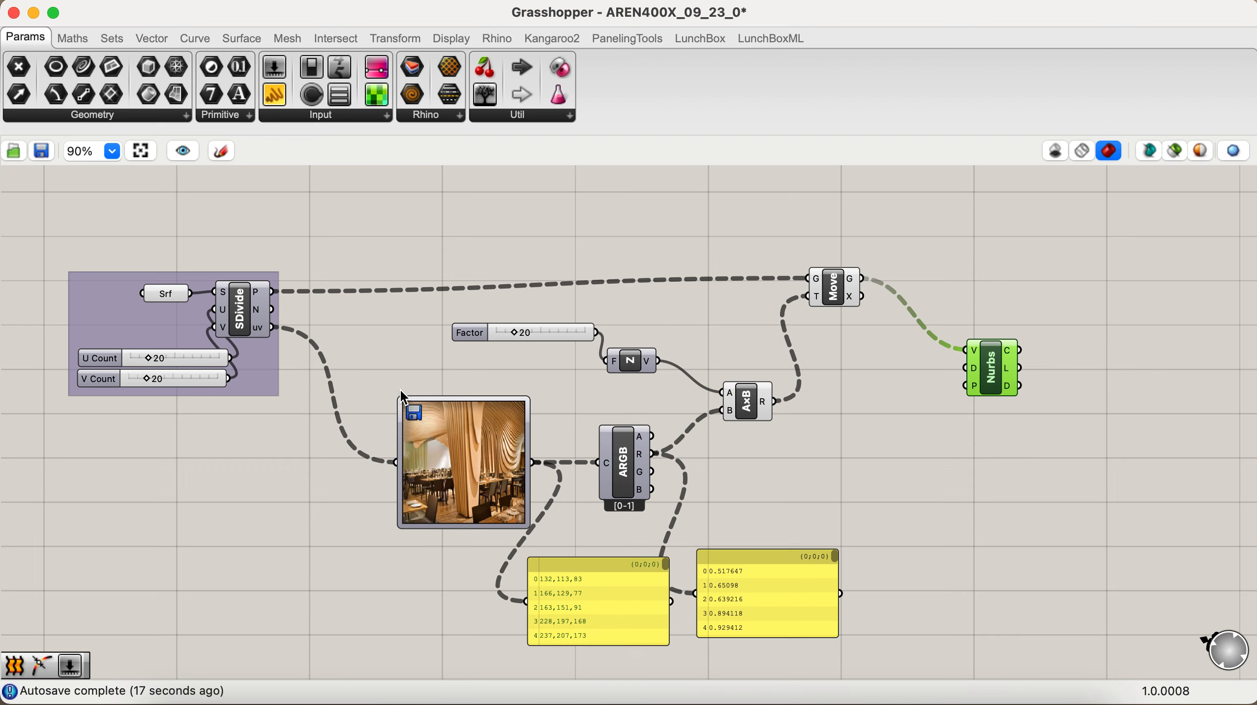
key(ctrl+Right)
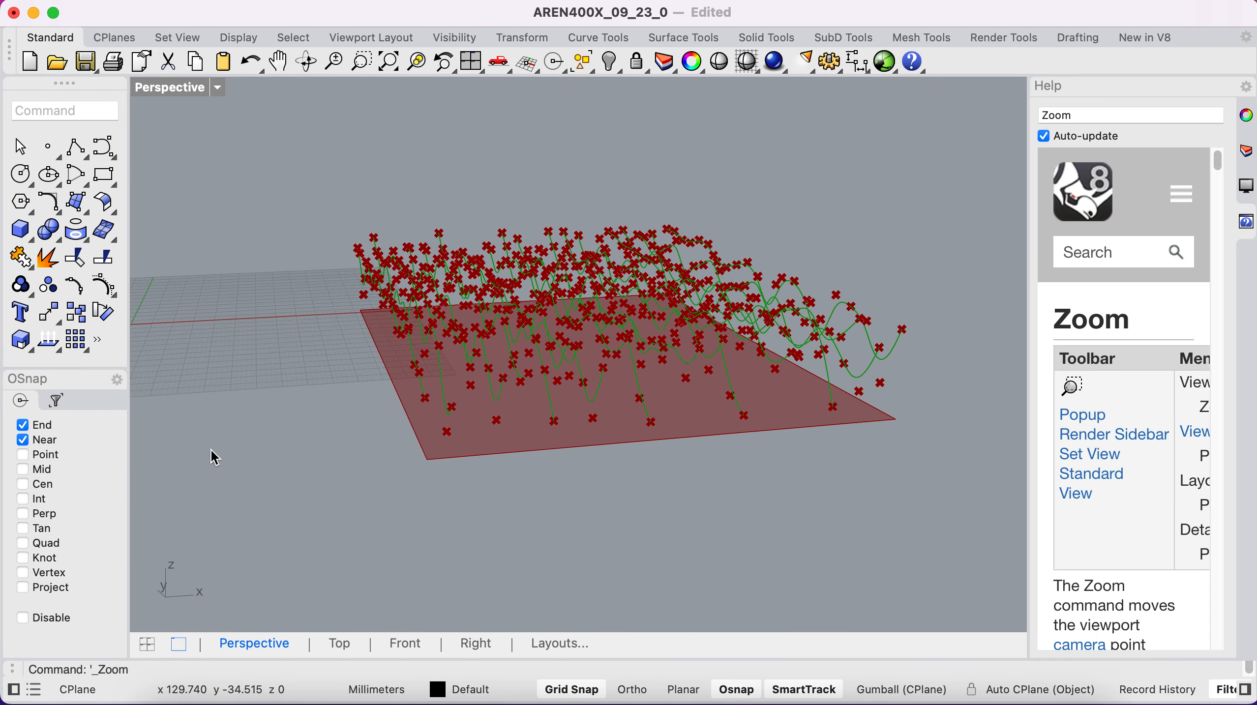
right_drag(215, 459, 299, 450)
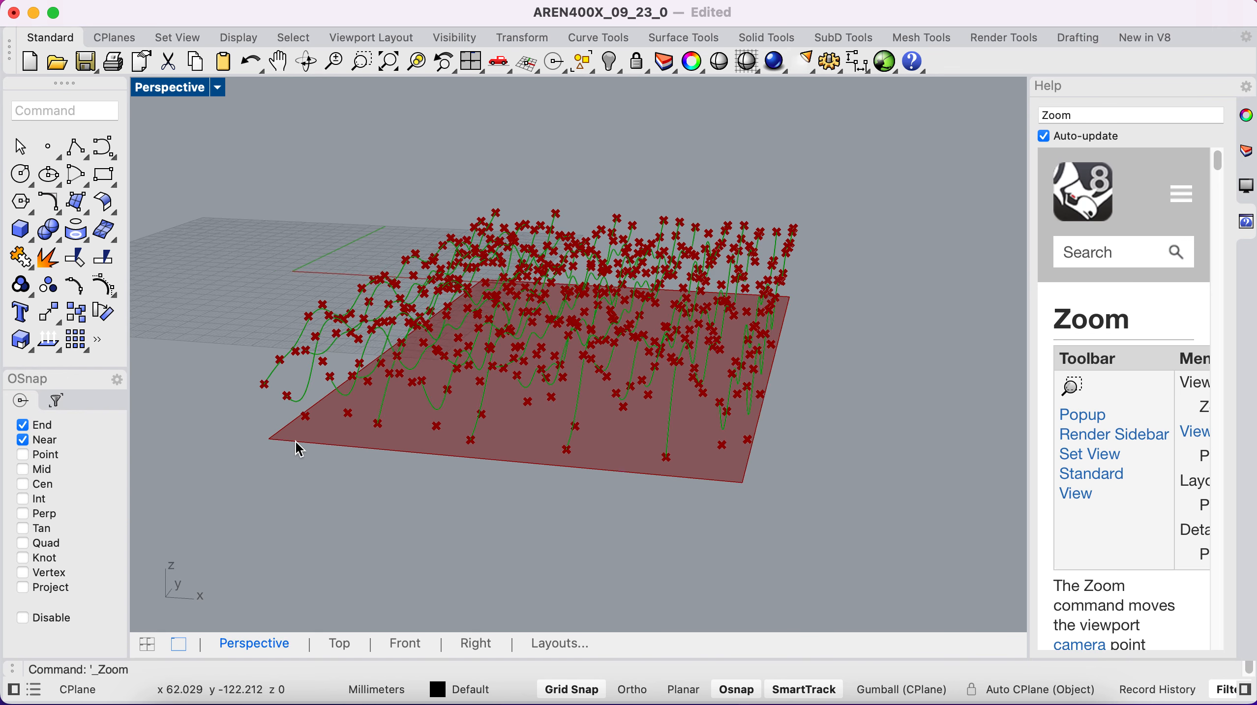
scroll(295, 441, right, 3)
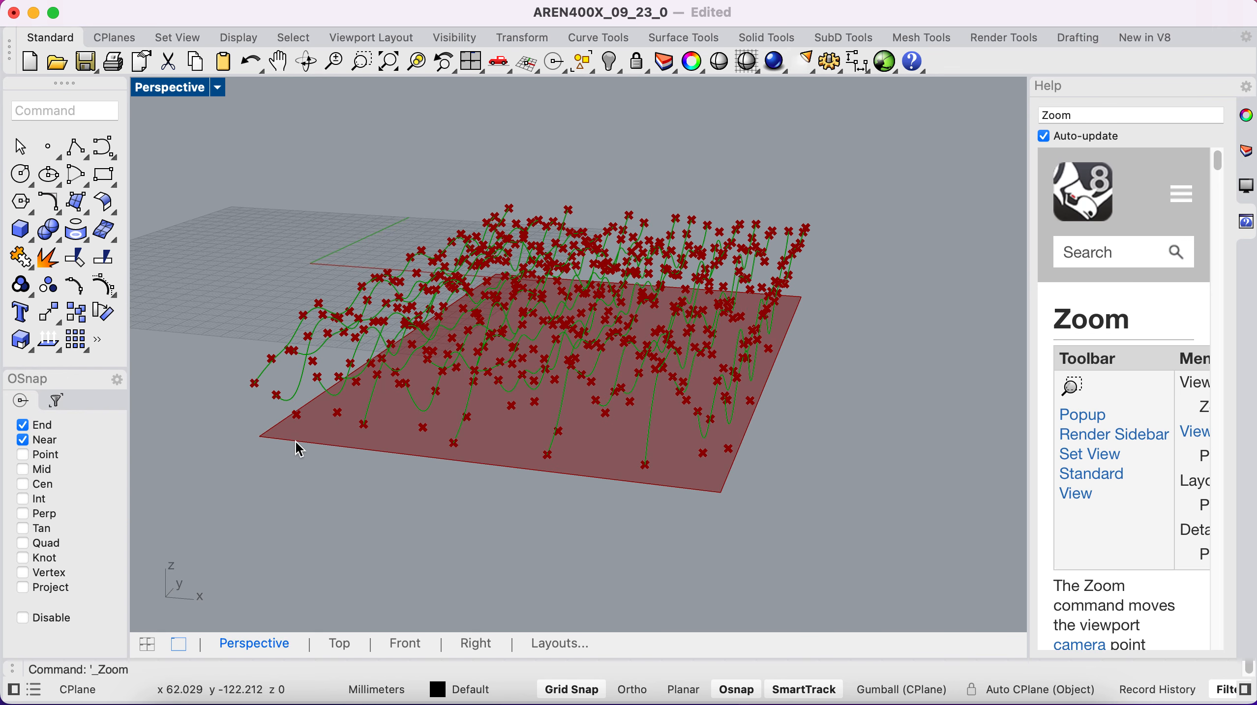
- Return to Grasshopper, add a Loft component beside Nurbs Curve, and connect the curve output to its curves input
key(ctrl+Left)
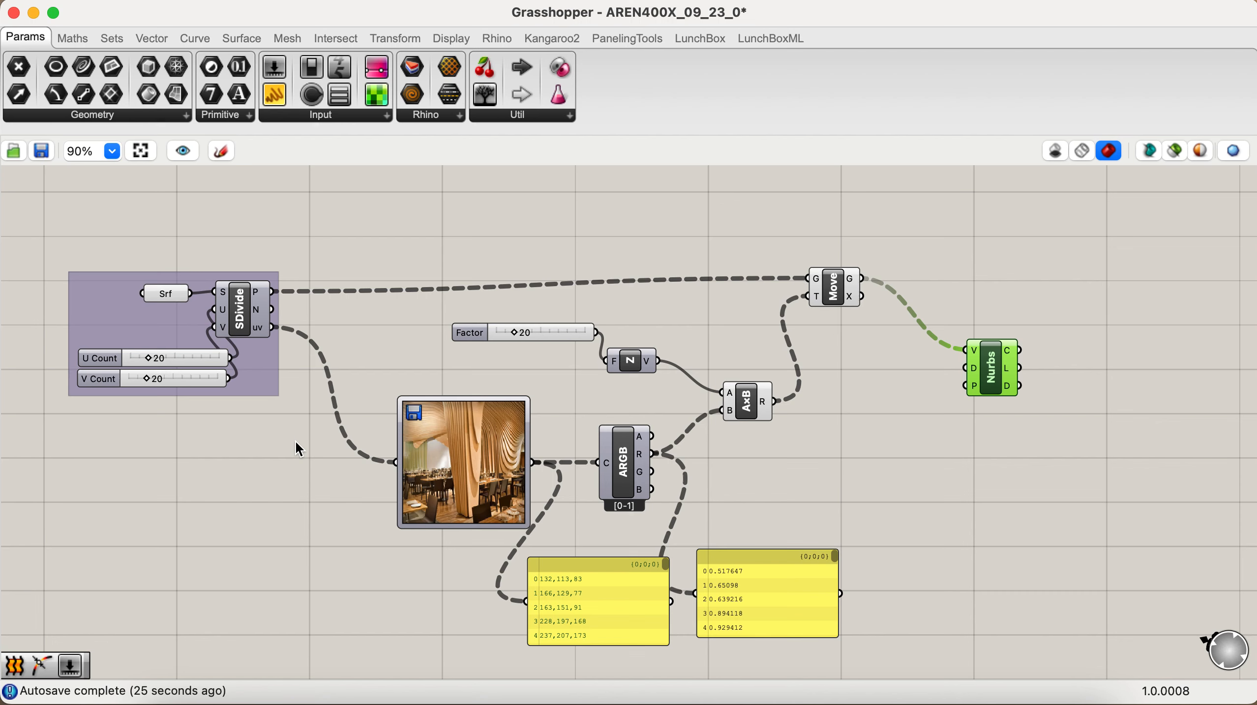
scroll(944, 407, right, 5)
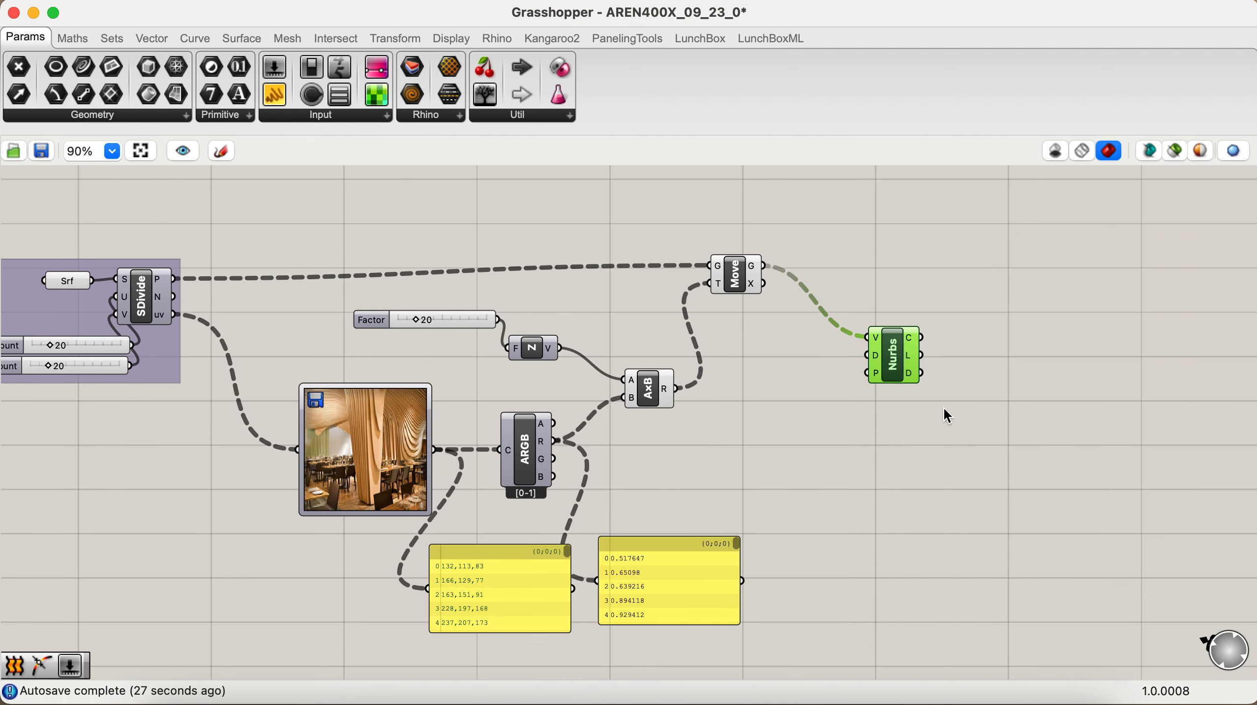
double_click(1032, 407)
text(log)
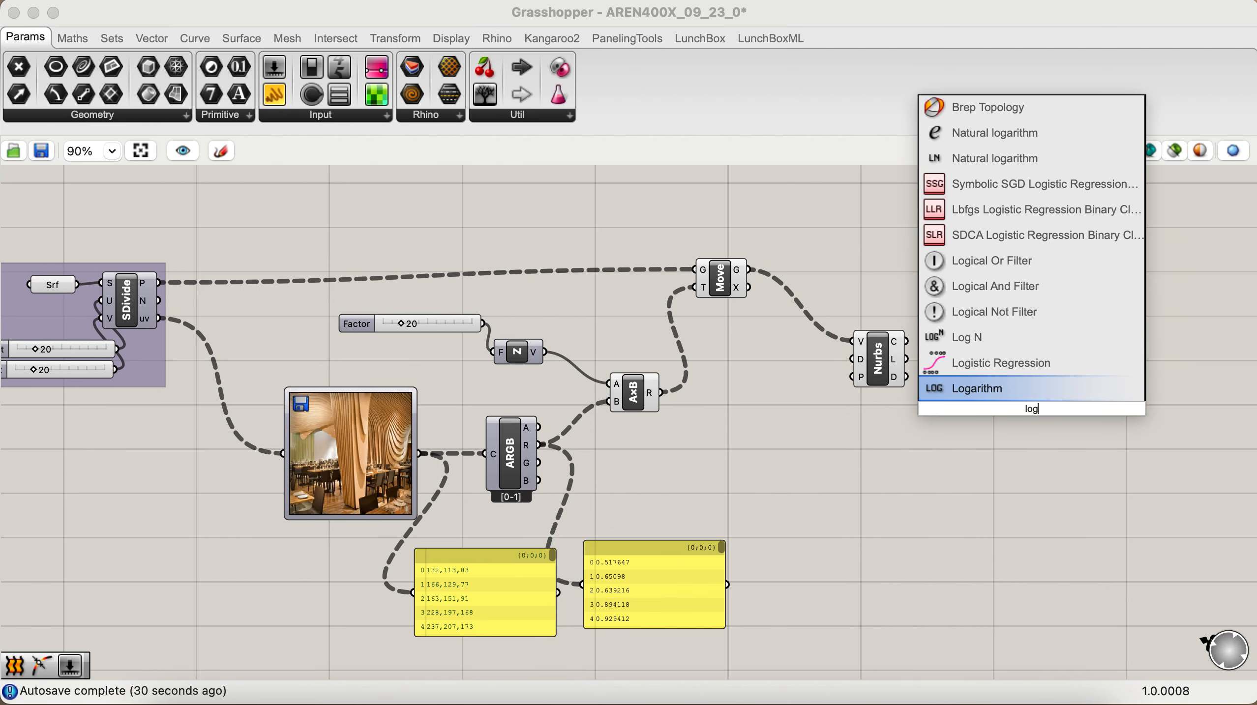
key(BackSpace)
text(ft)
key(Return)
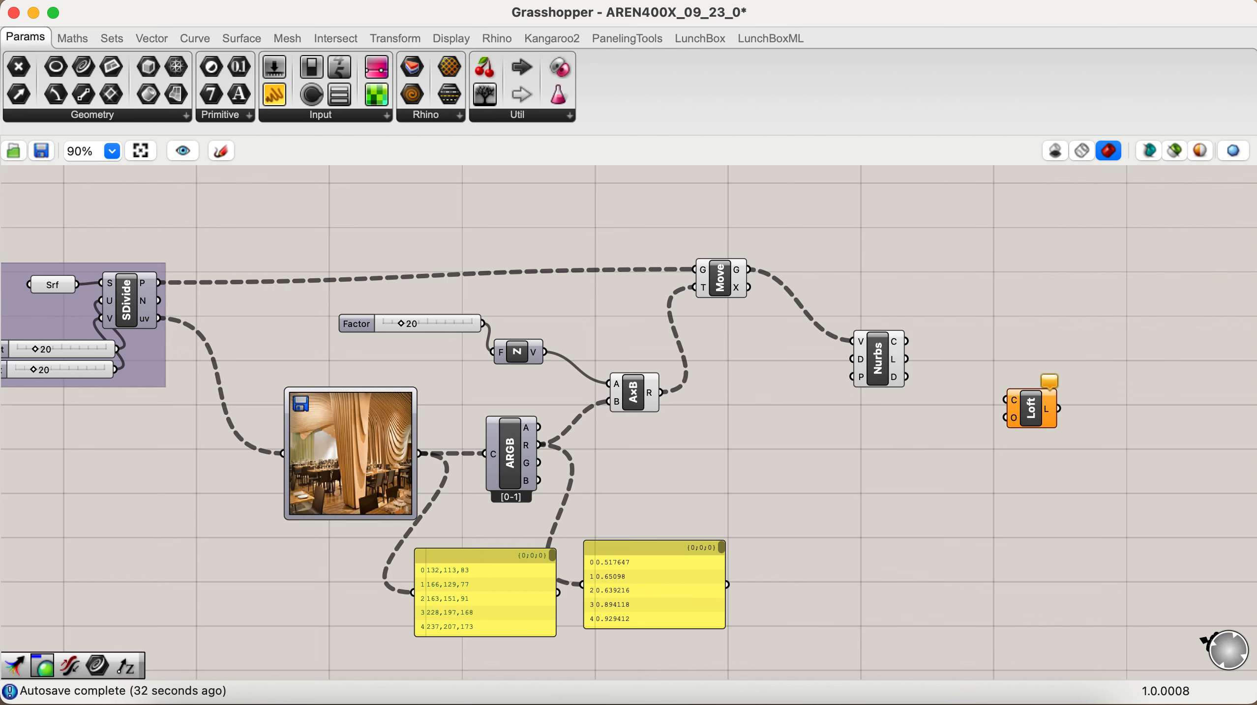
drag(1029, 419, 981, 386)
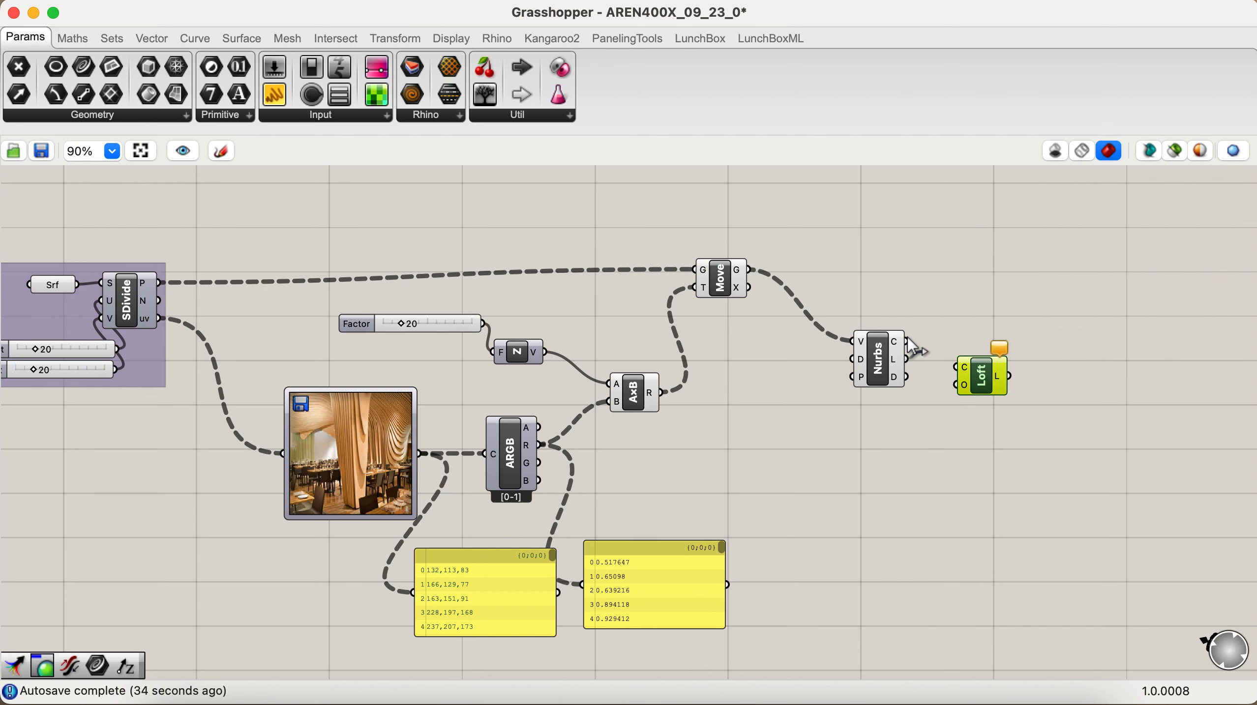
drag(907, 341, 959, 368)
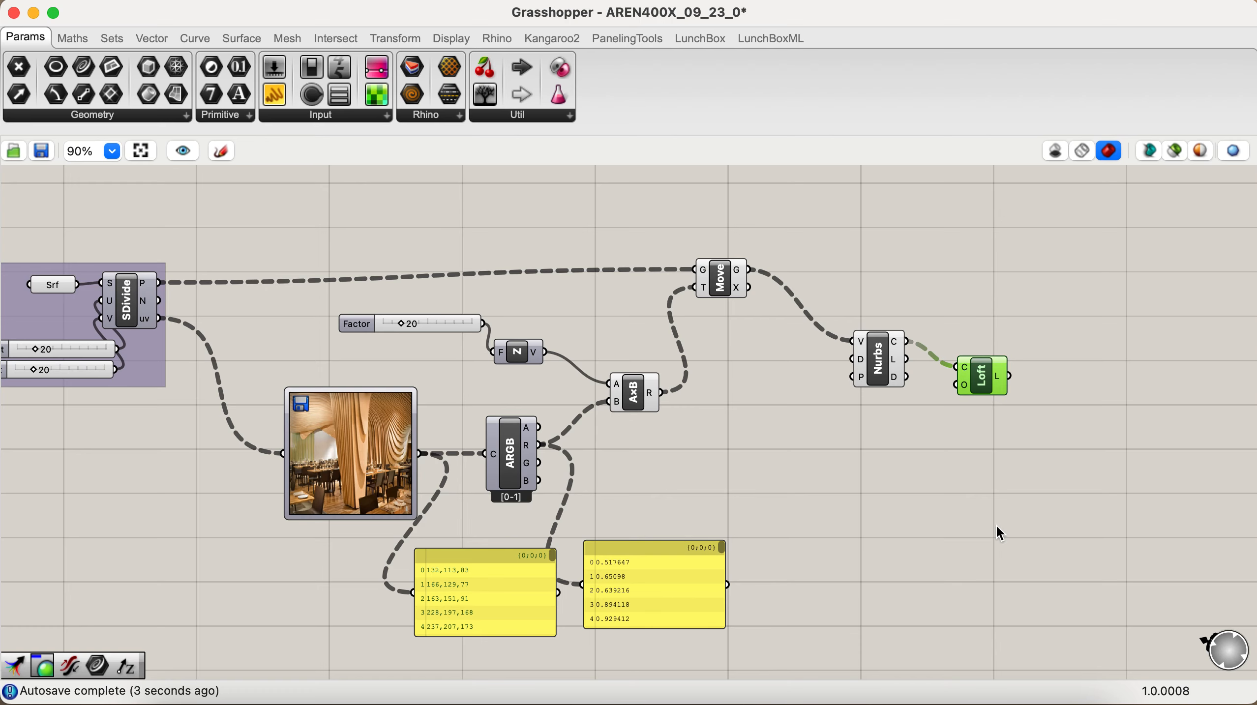
- Flatten the curve output of the Nurbs Curve component that feeds the Loft
key(ctrl+Right)
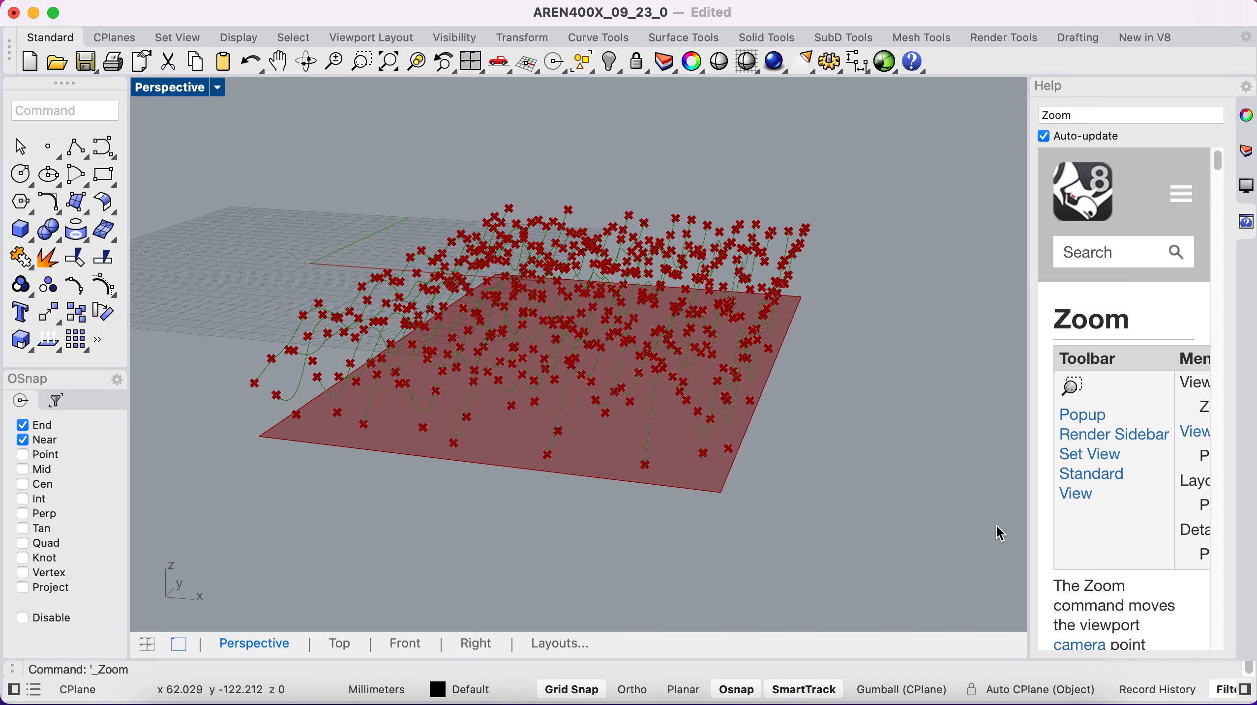
key(ctrl+Left)
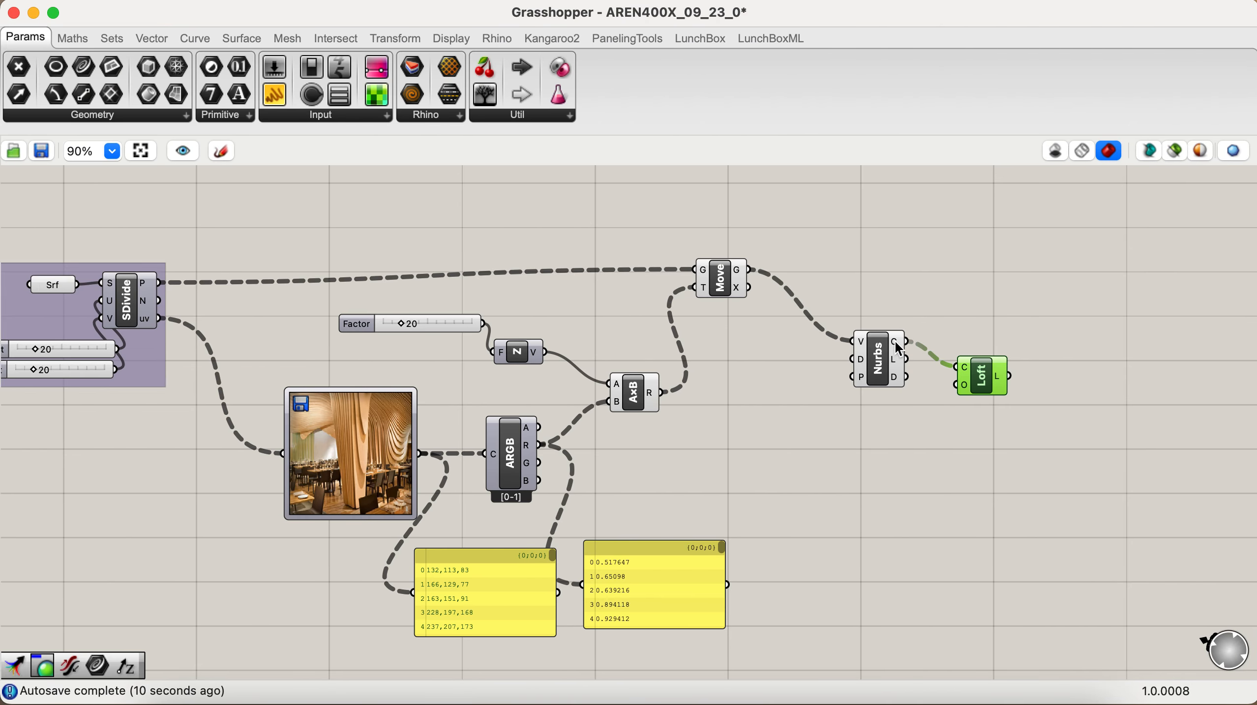
mouse_move(895, 341)
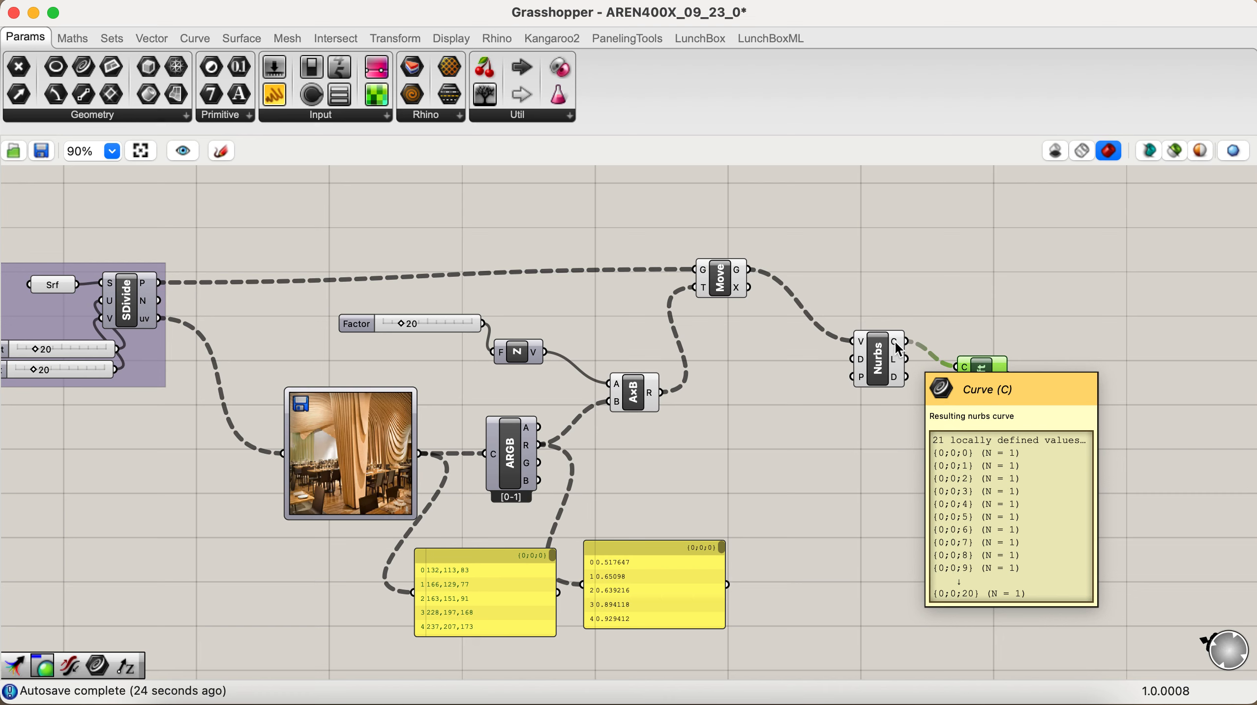
right_click(895, 341)
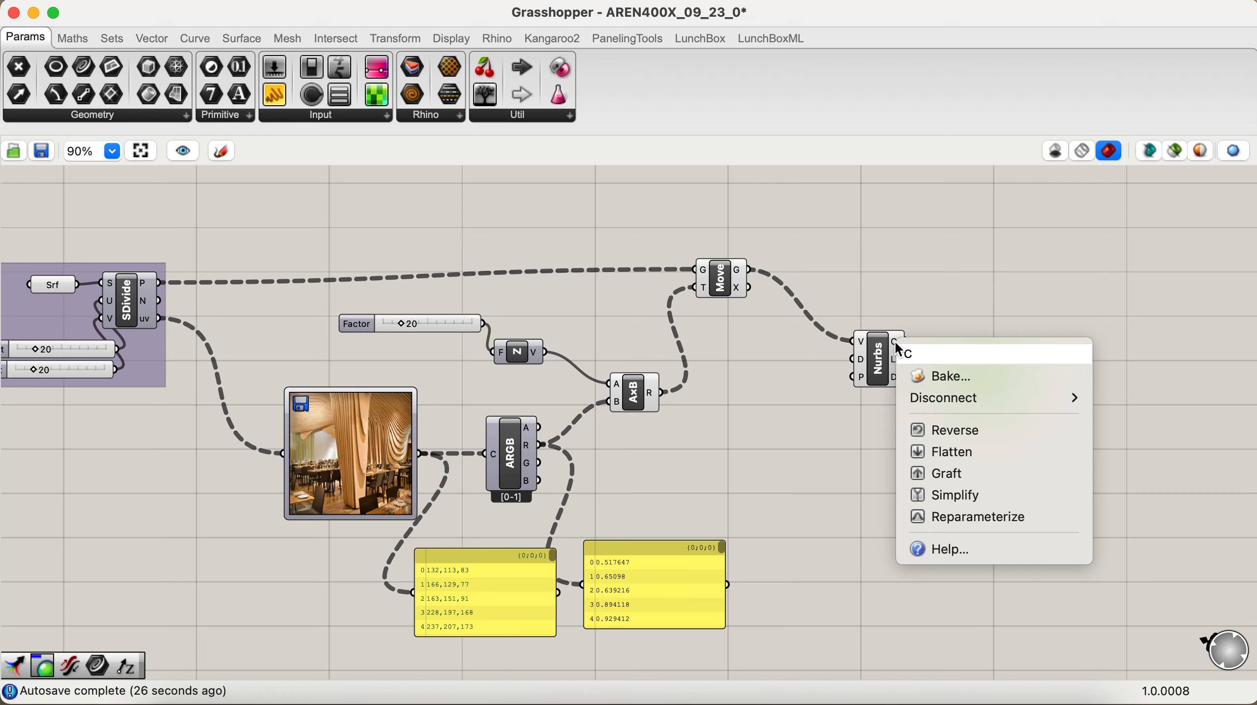
click(927, 448)
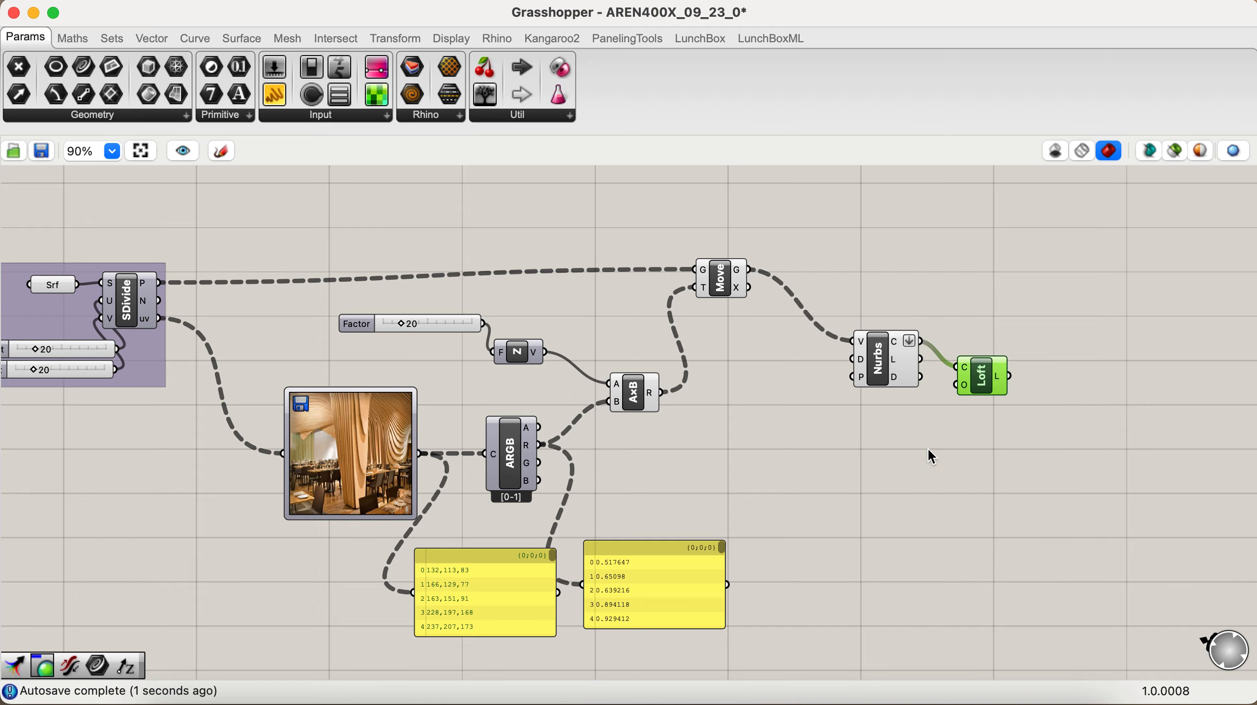
- Switch to Rhino and inspect the lofted surface from different angles
key(ctrl+Right)
scroll(927, 448, up, 10)
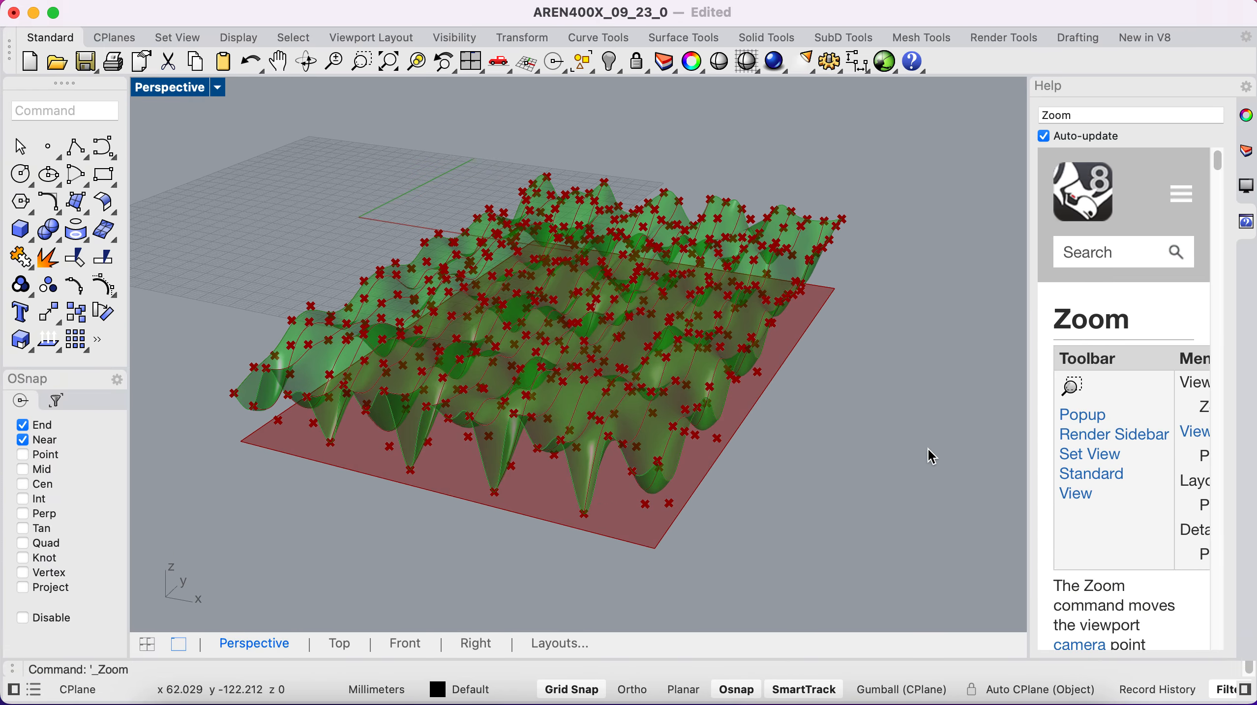
scroll(927, 448, up, 10)
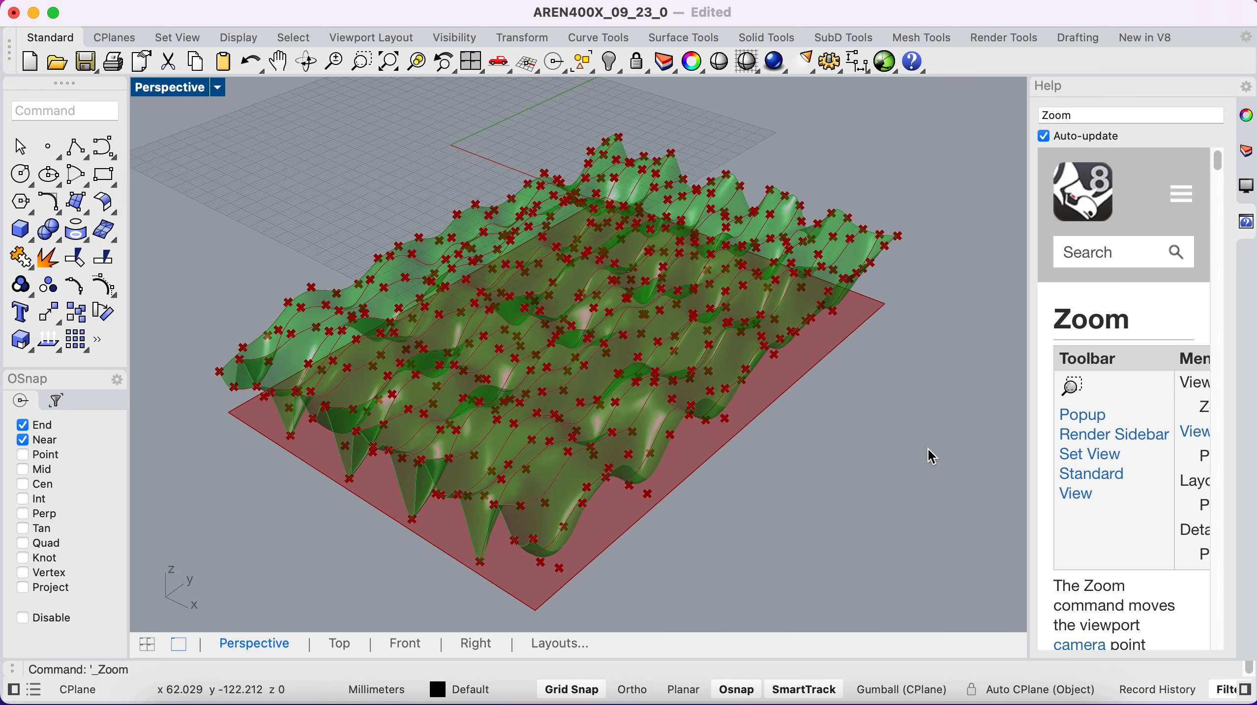
scroll(927, 448, up, 5)
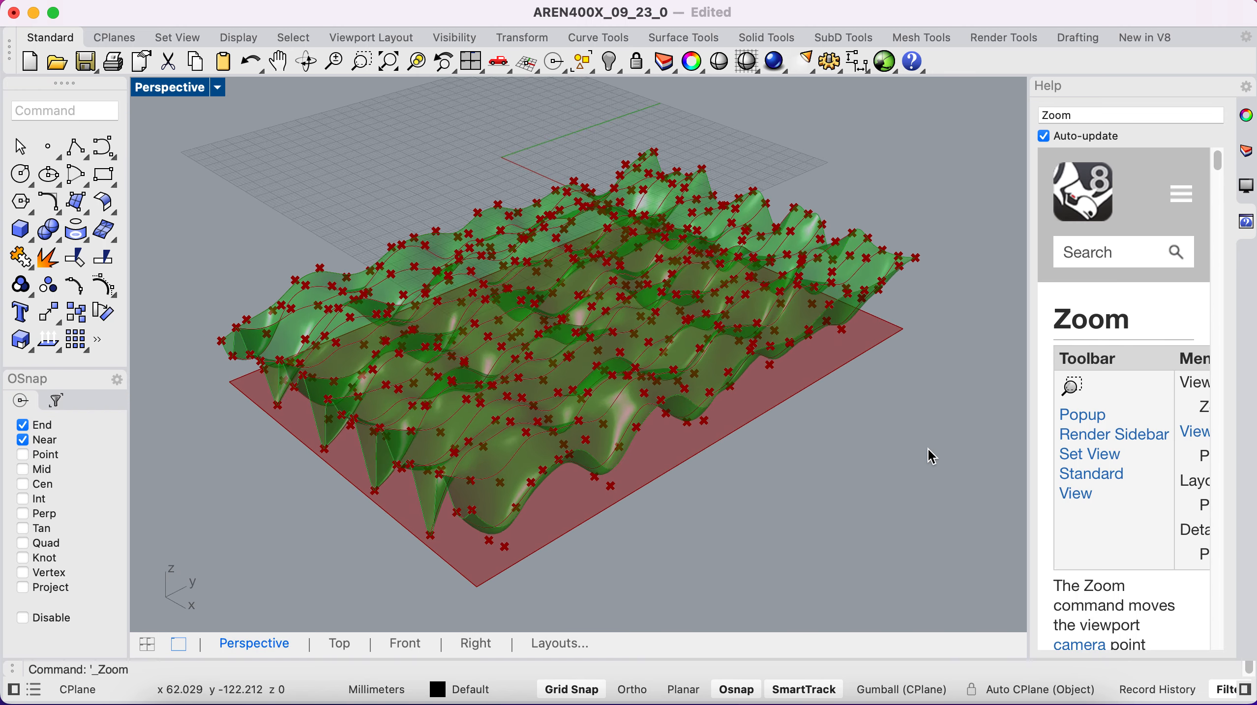
- Return to Grasshopper, add a Custom Preview component beside Loft, and connect the loft output to its geometry input
key(ctrl+Left)
double_click(1084, 433)
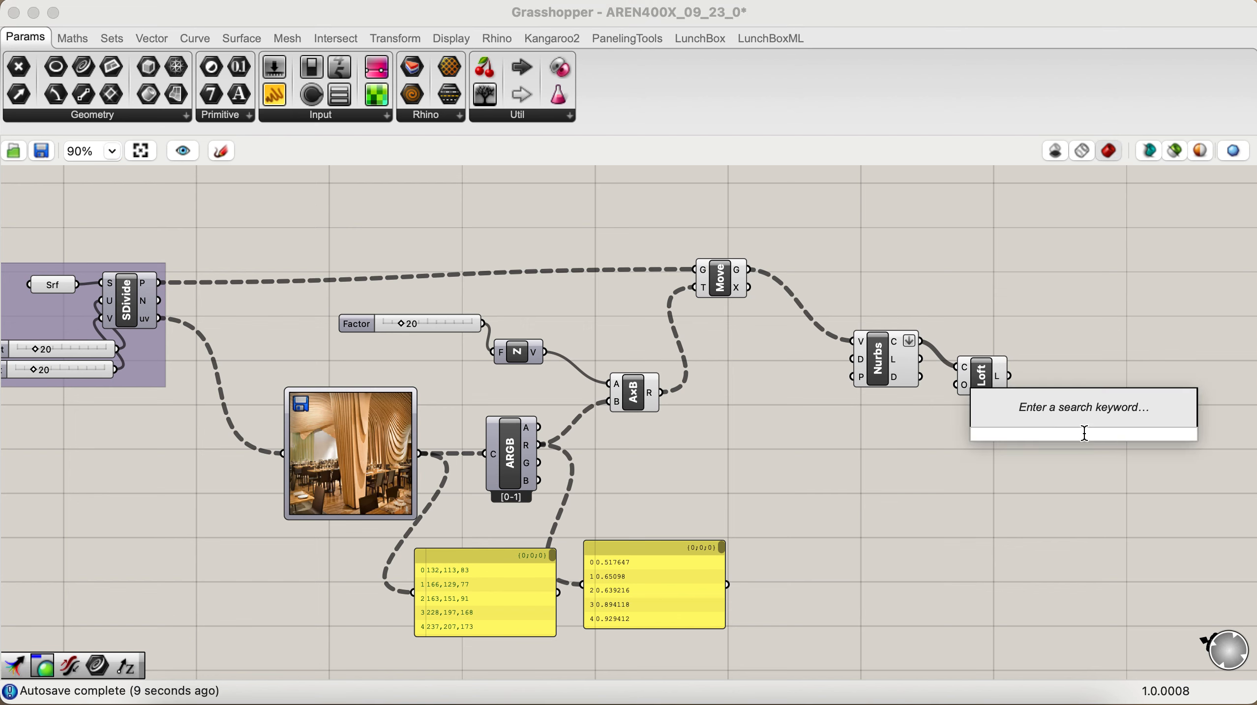
text(pre)
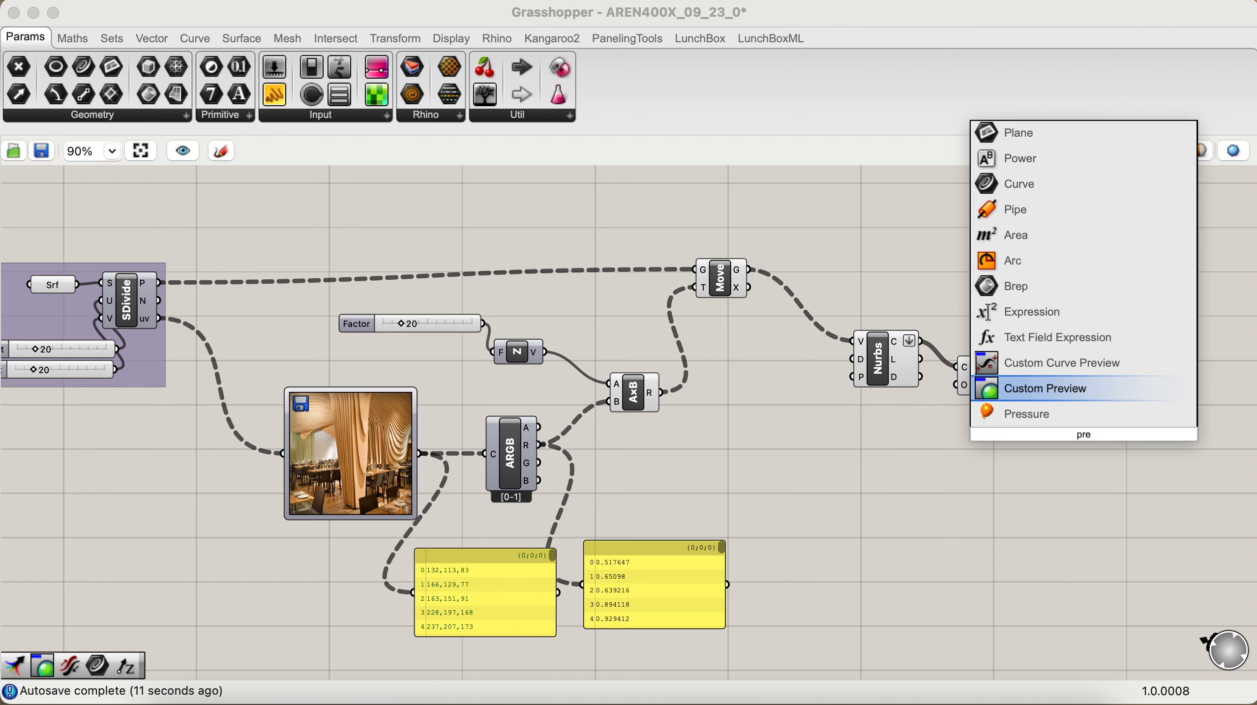
click(1029, 390)
drag(1009, 376, 1064, 423)
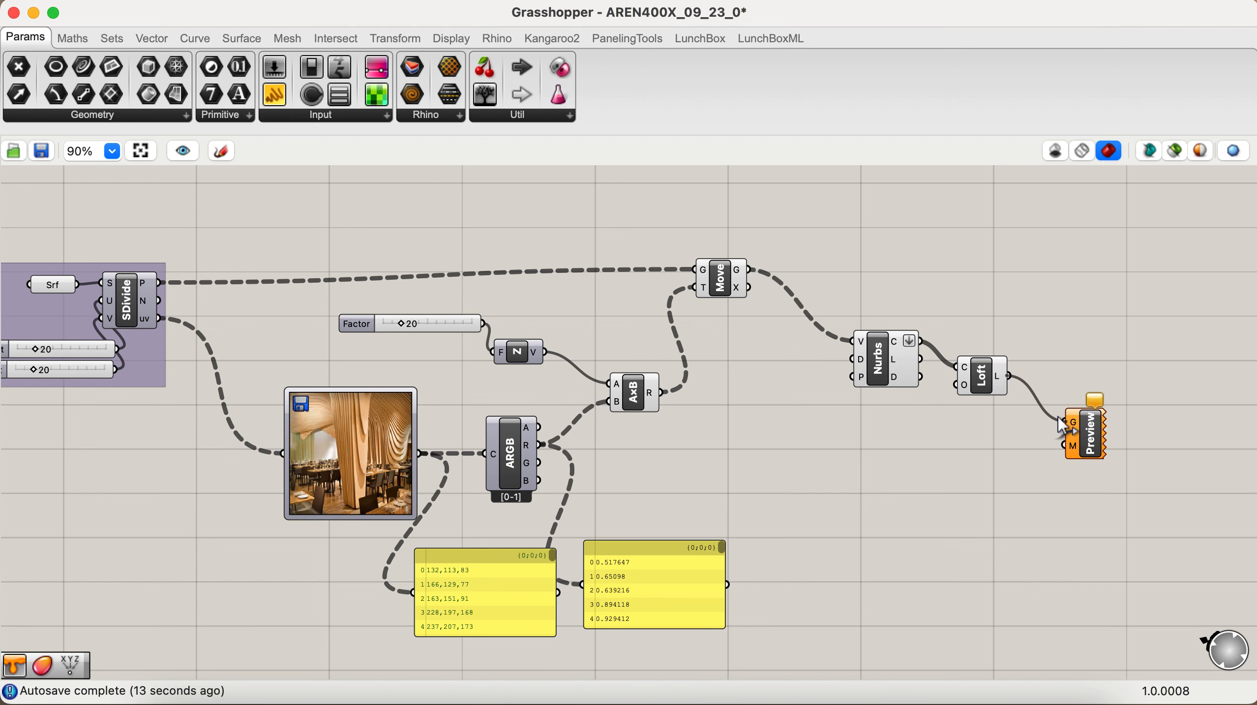
- Add a Colour Swatch component on the empty canvas below the Nurbs Curve and Loft components
double_click(921, 617)
text(c)
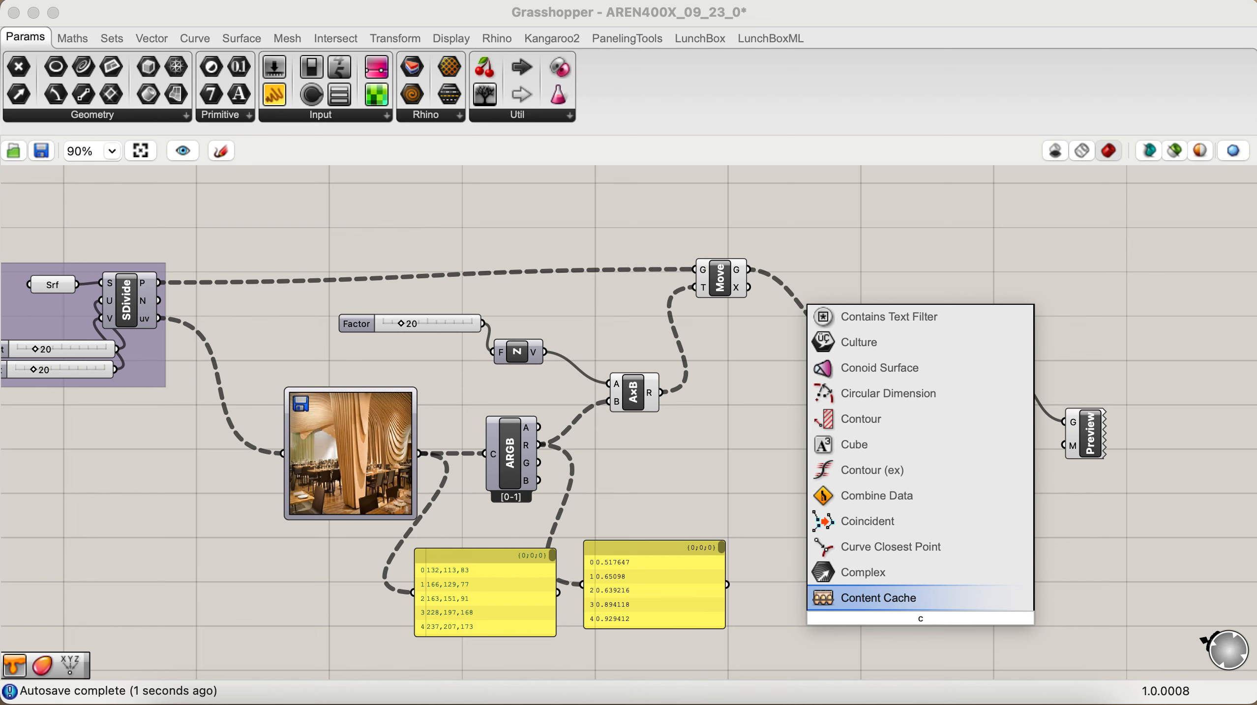
text(ol)
text(o)
key(BackSpace)
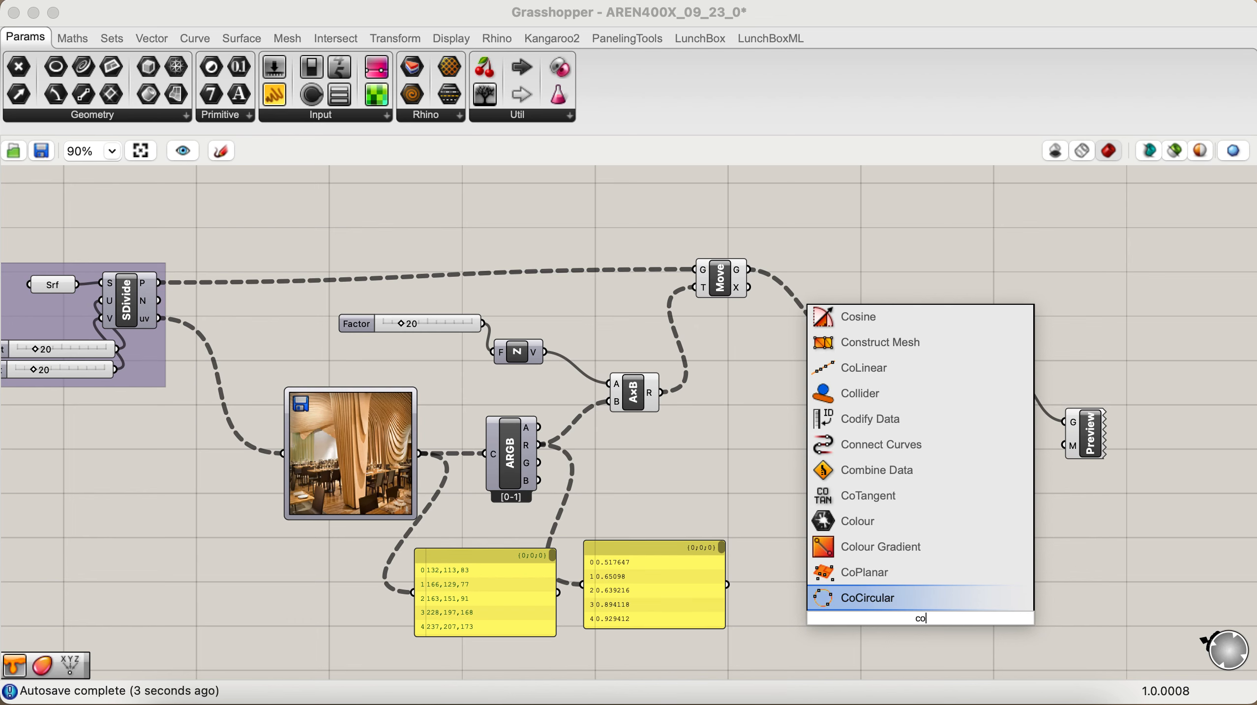
text(lo)
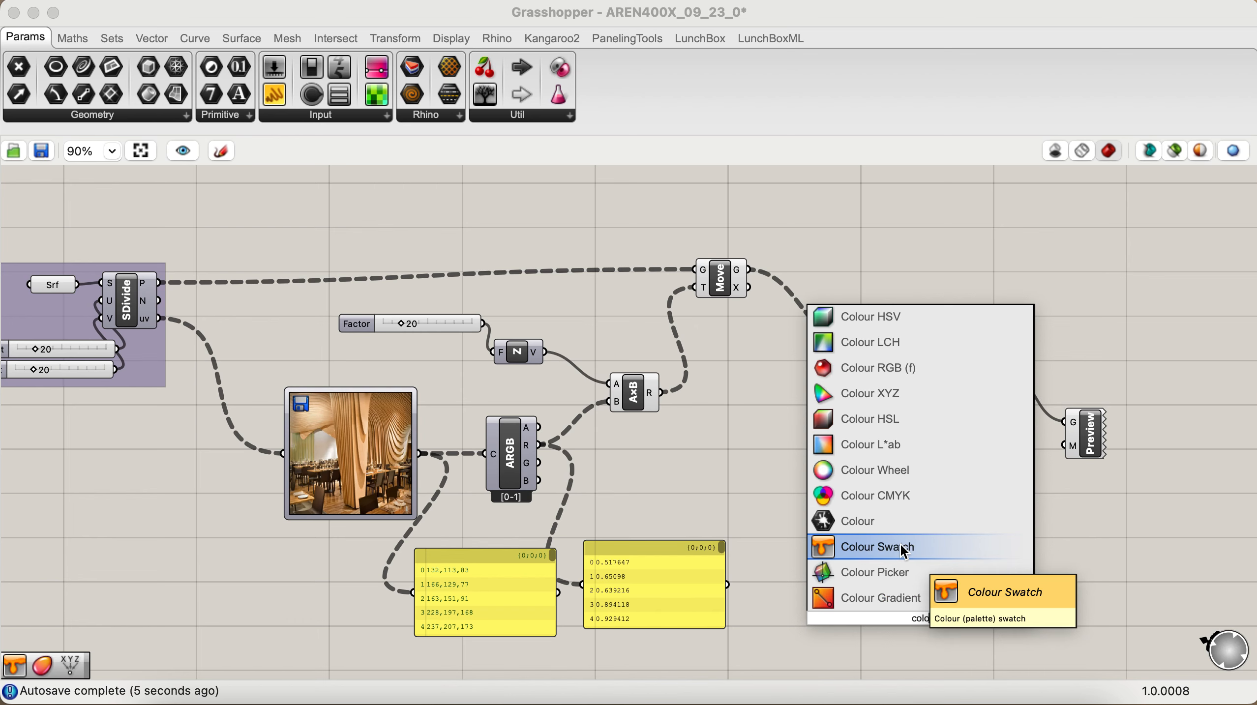
click(899, 545)
- Set the Colour Swatch to a strong blue and connect it to the material input of Custom Preview
click(943, 621)
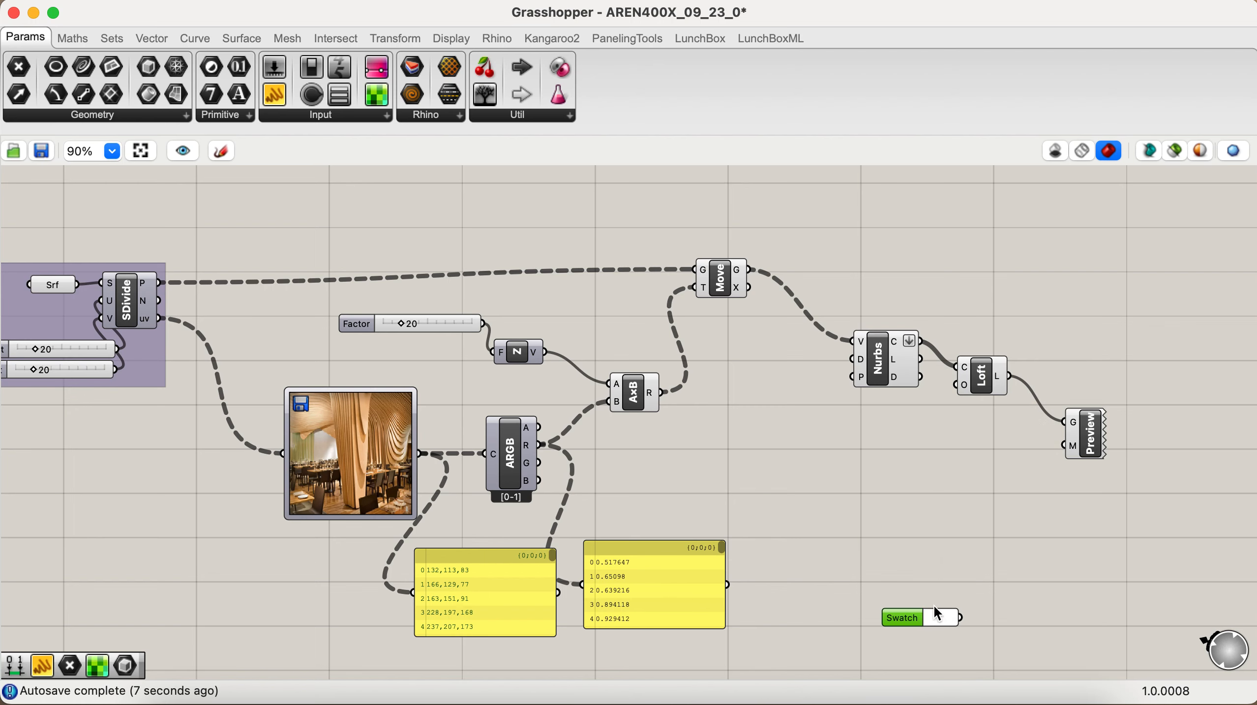
click(935, 617)
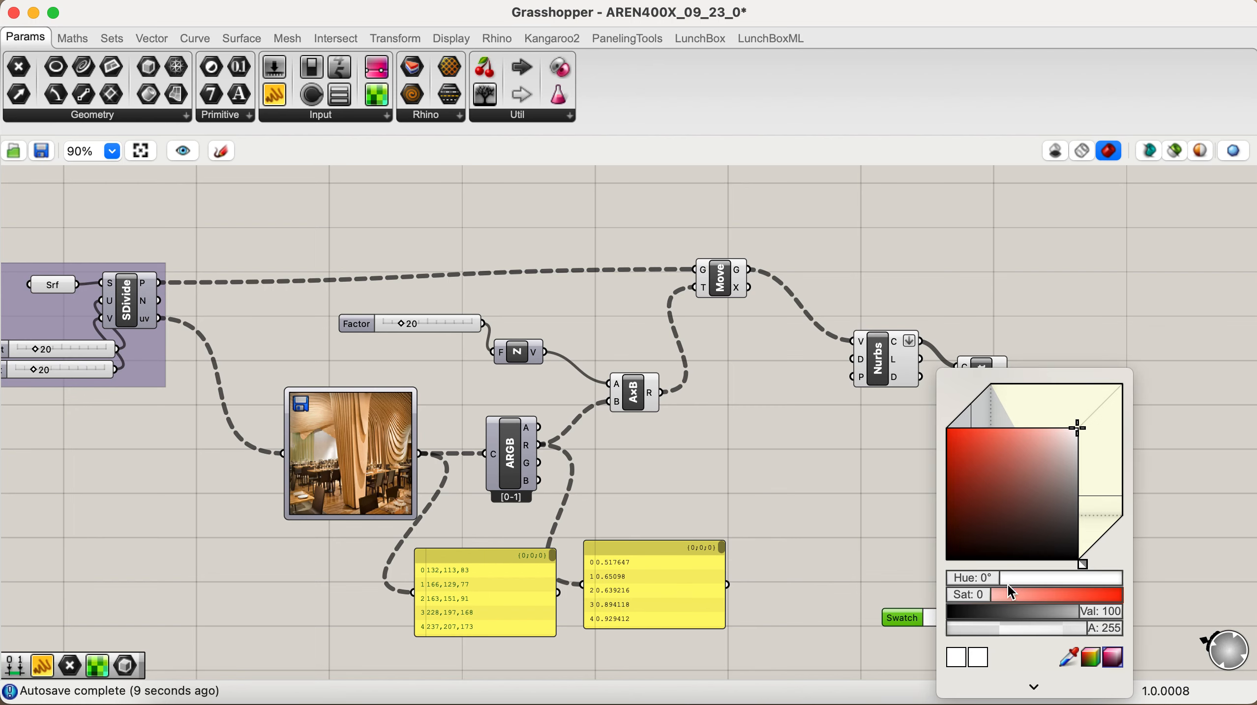
click(1024, 520)
drag(984, 575, 1064, 580)
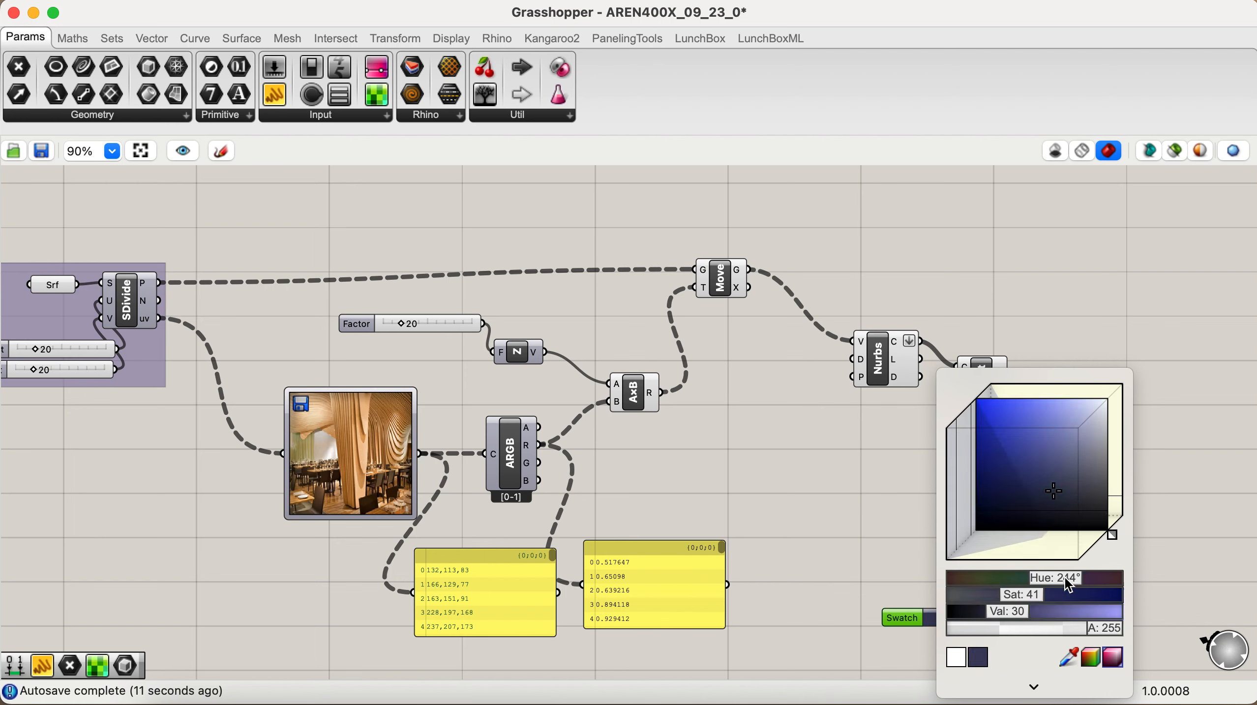
click(1008, 451)
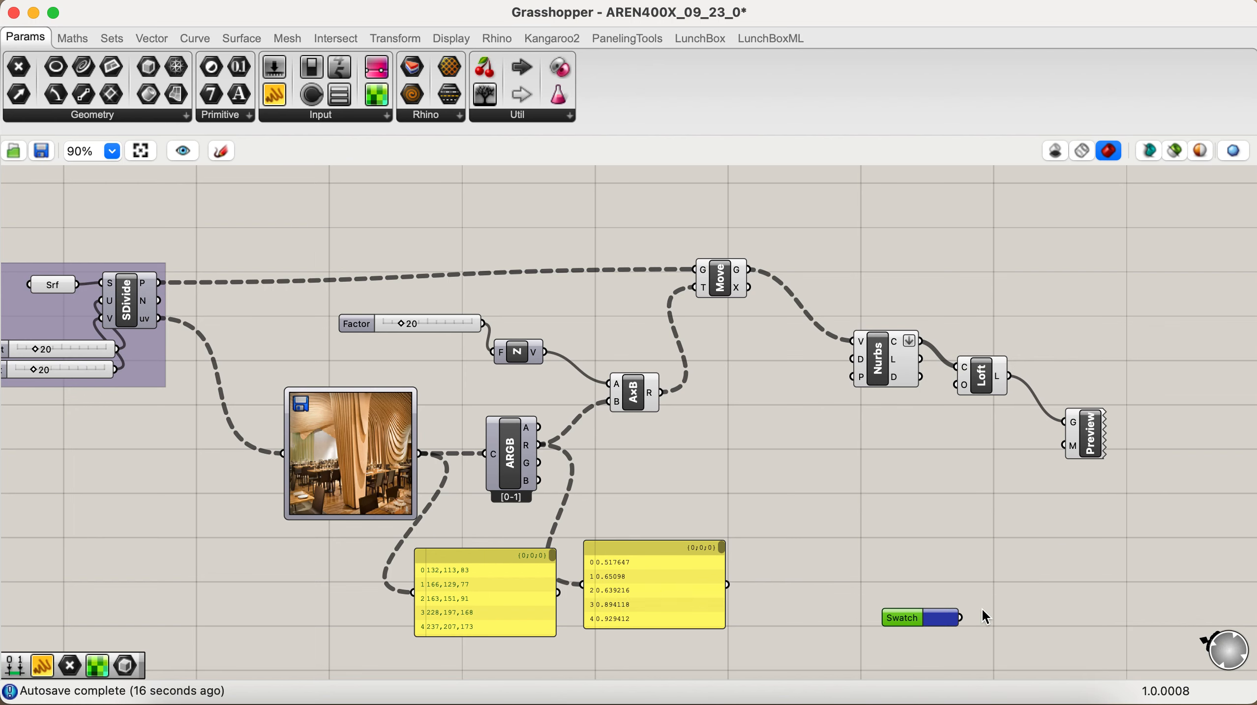
drag(963, 618, 1070, 446)
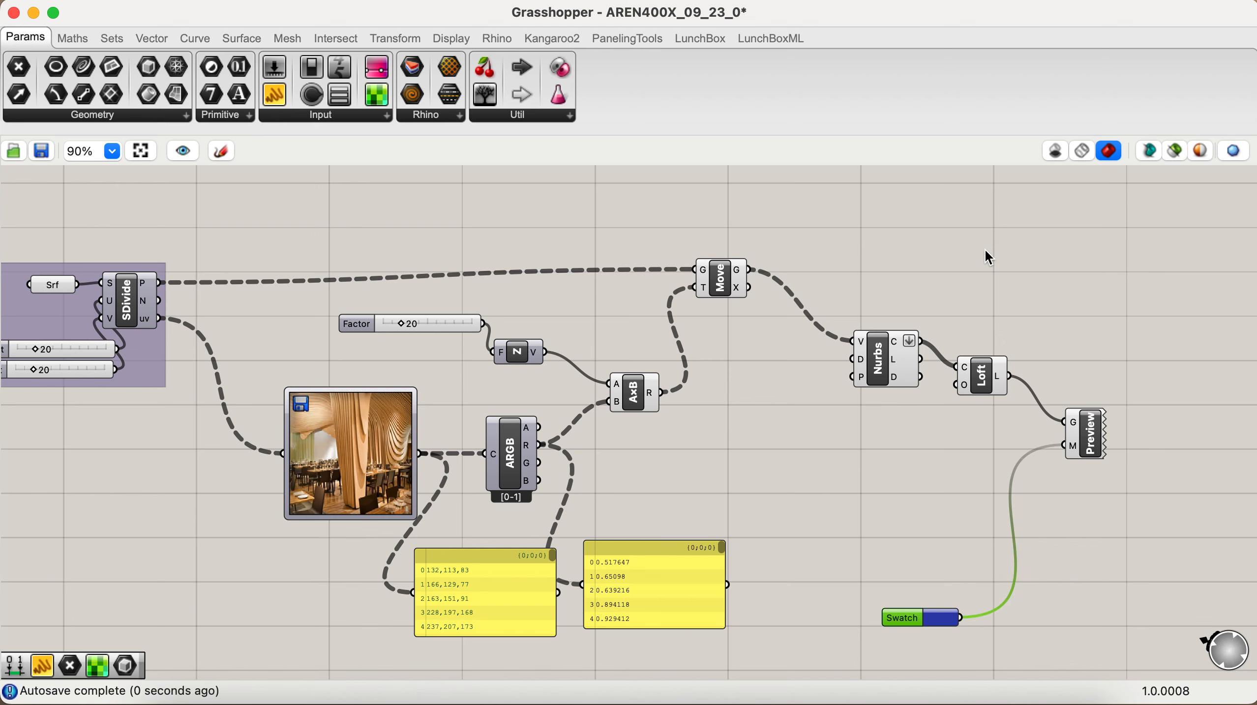
- Turn off the preview of all components from the source surface through Loft, leaving out Custom Preview
drag(982, 213, 57, 620)
right_click(641, 465)
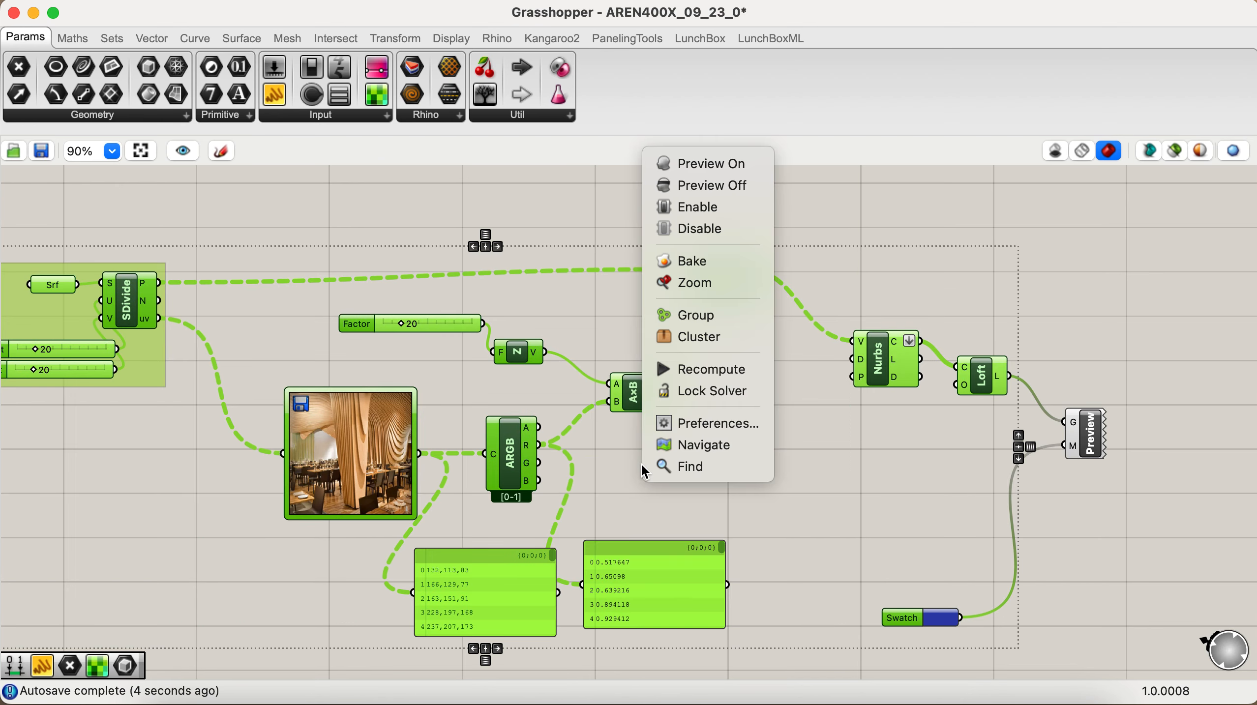
click(745, 185)
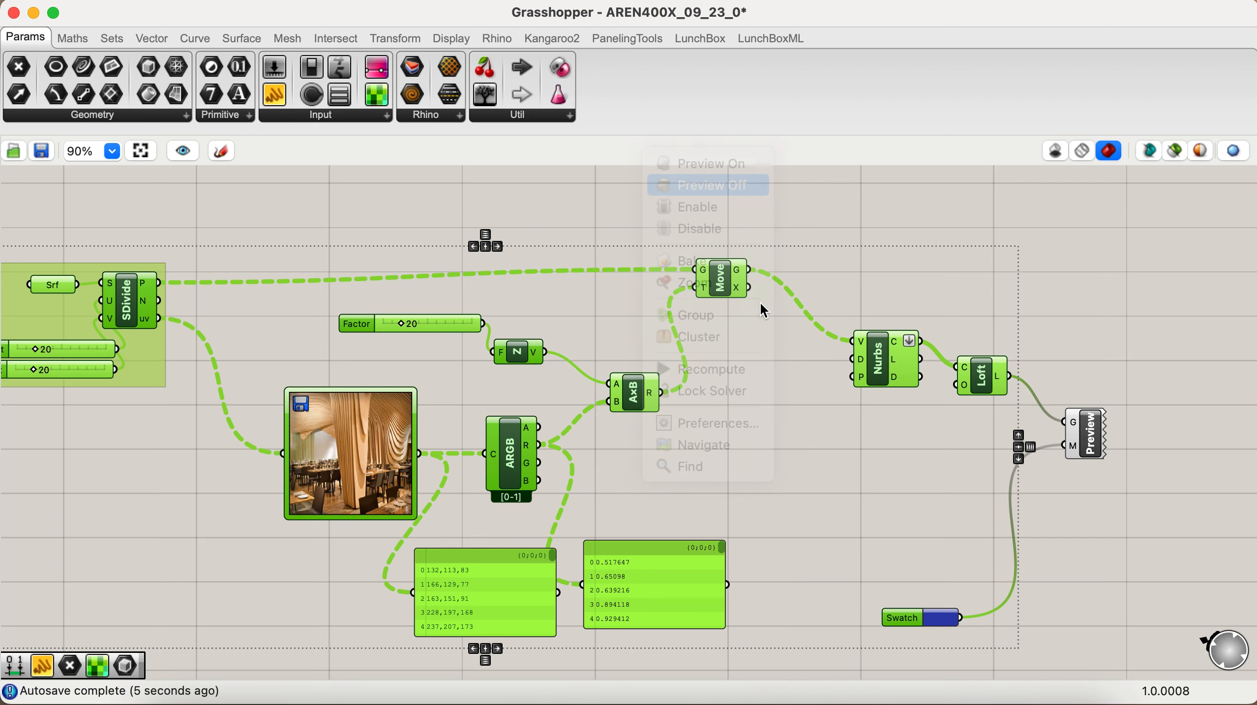
click(803, 445)
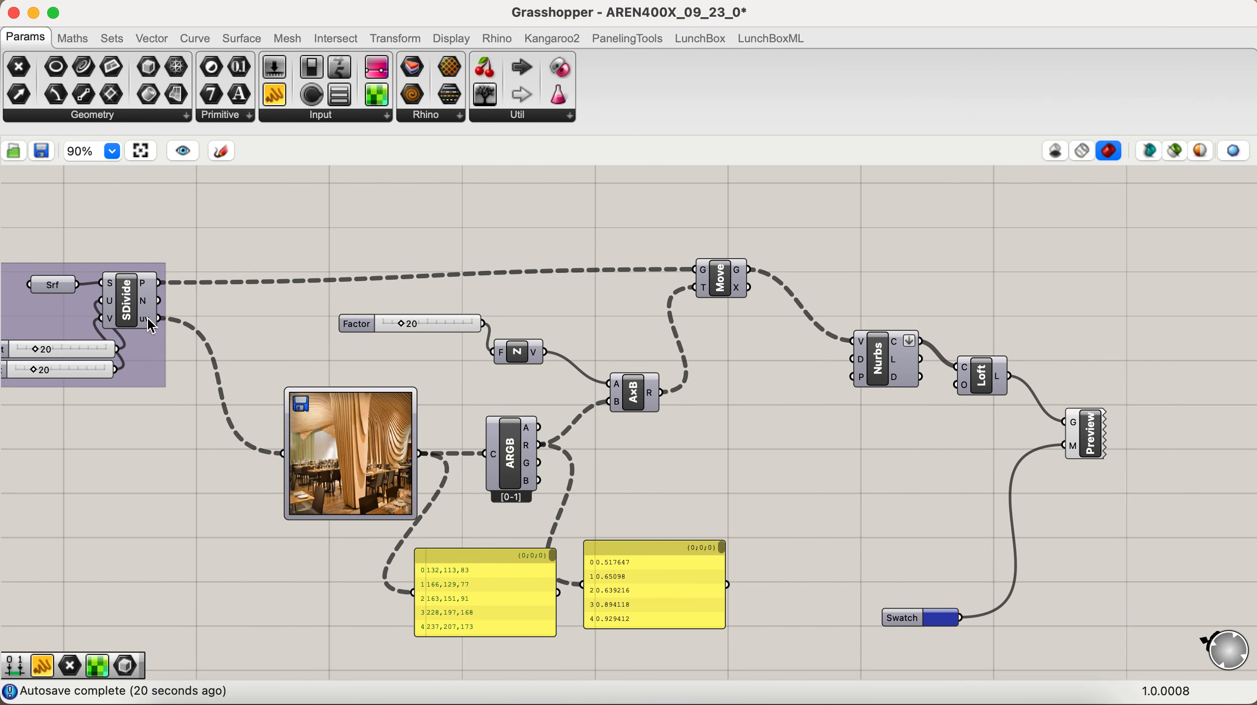
- Reparameterize the surface input of the Divide Surface component and view the lofted surface in Rhino
mouse_move(148, 320)
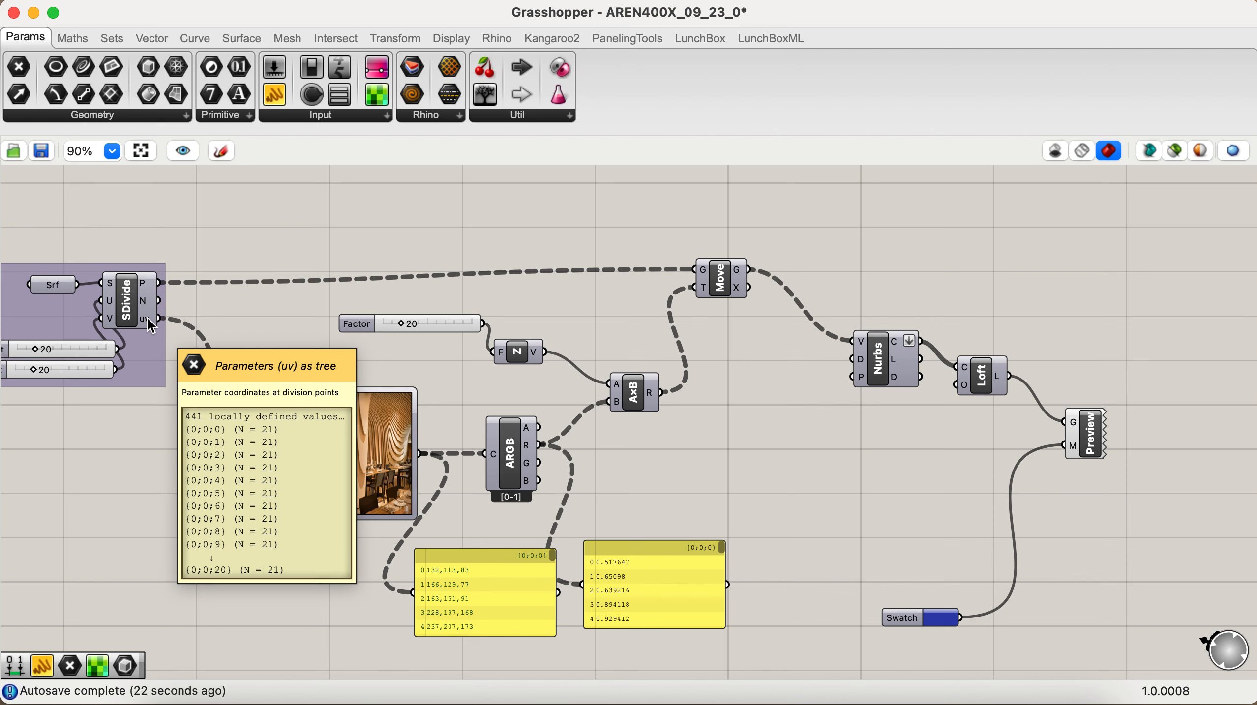
mouse_move(69, 291)
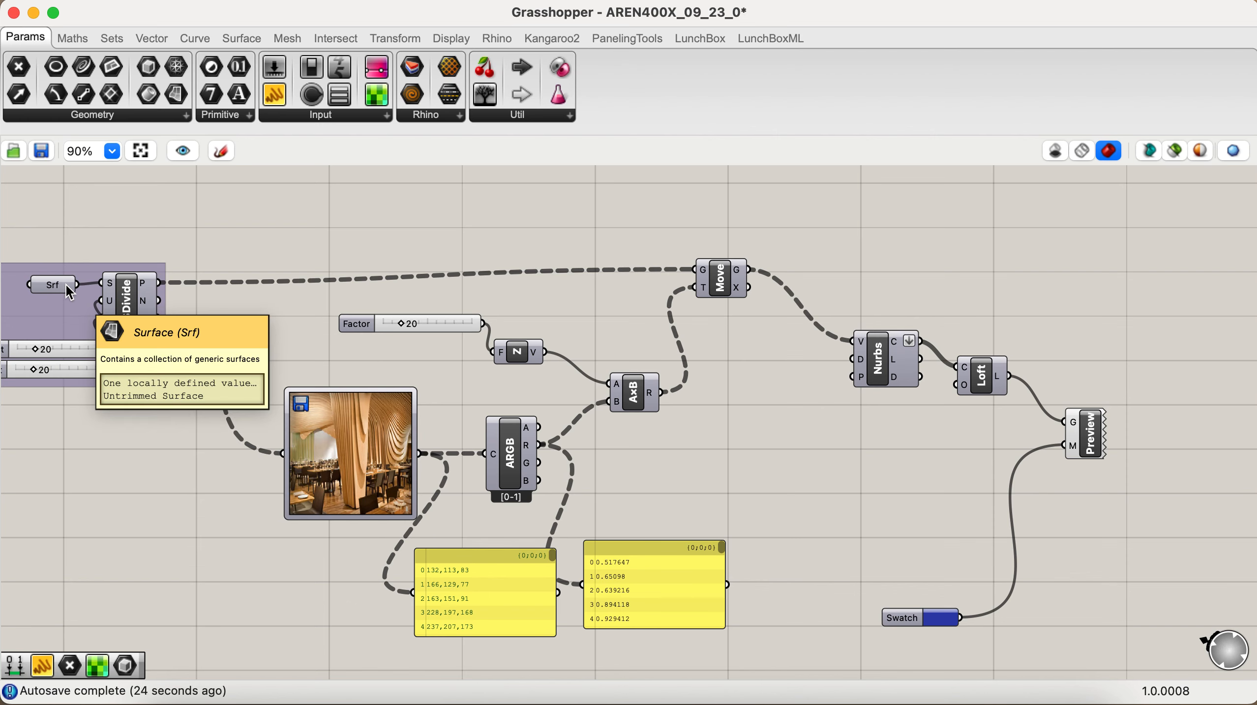
right_click(112, 284)
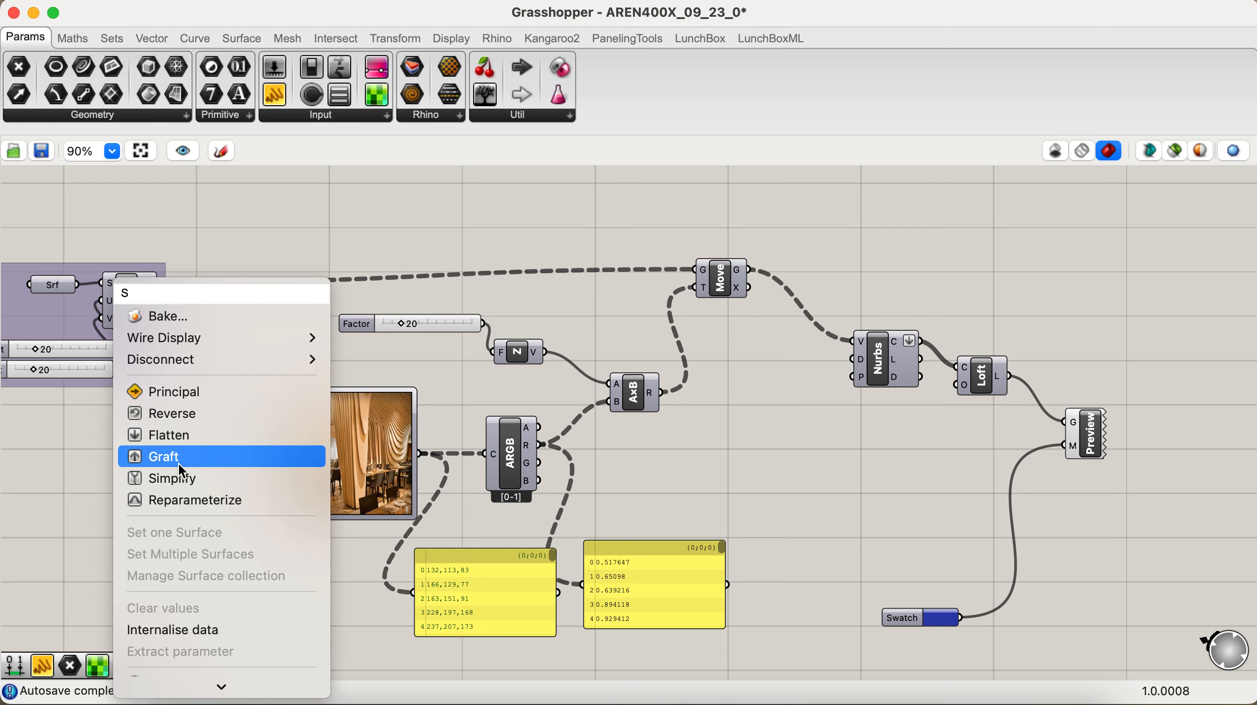
click(180, 500)
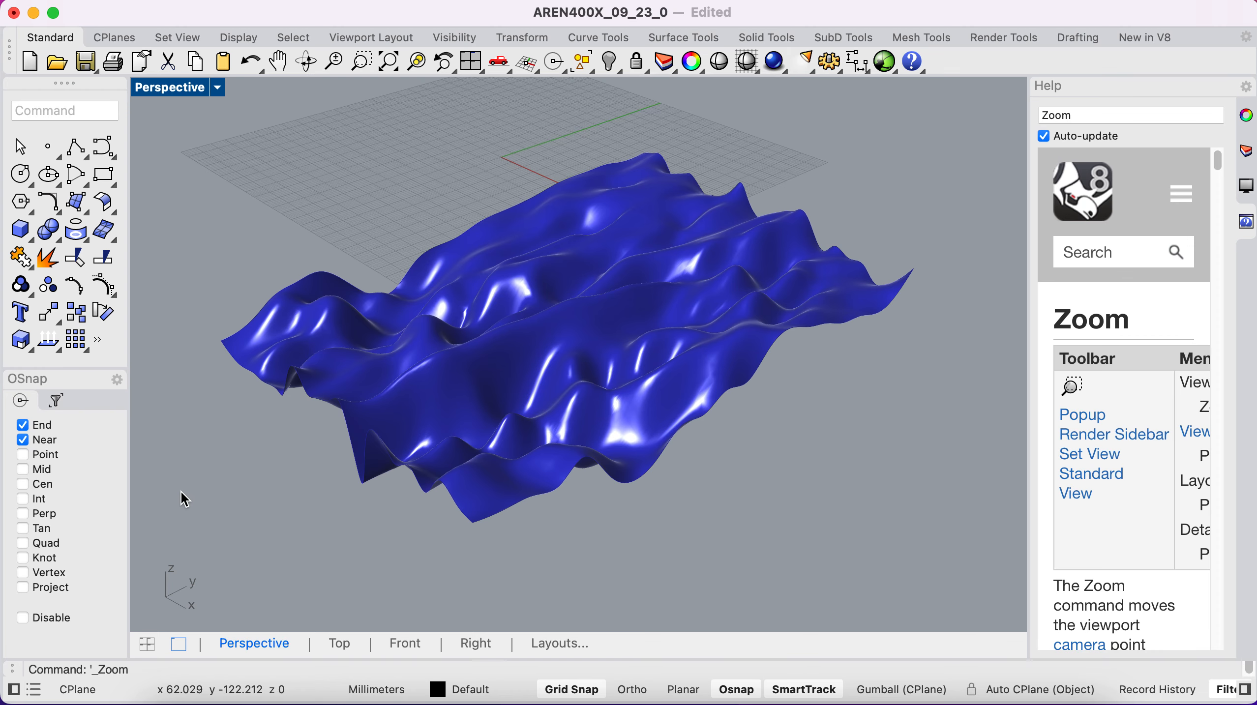
- Return to Grasshopper, turn off Reparameterize on Divide Surface's surface input, and switch to Rhino to compare the surface
key(ctrl+Left)
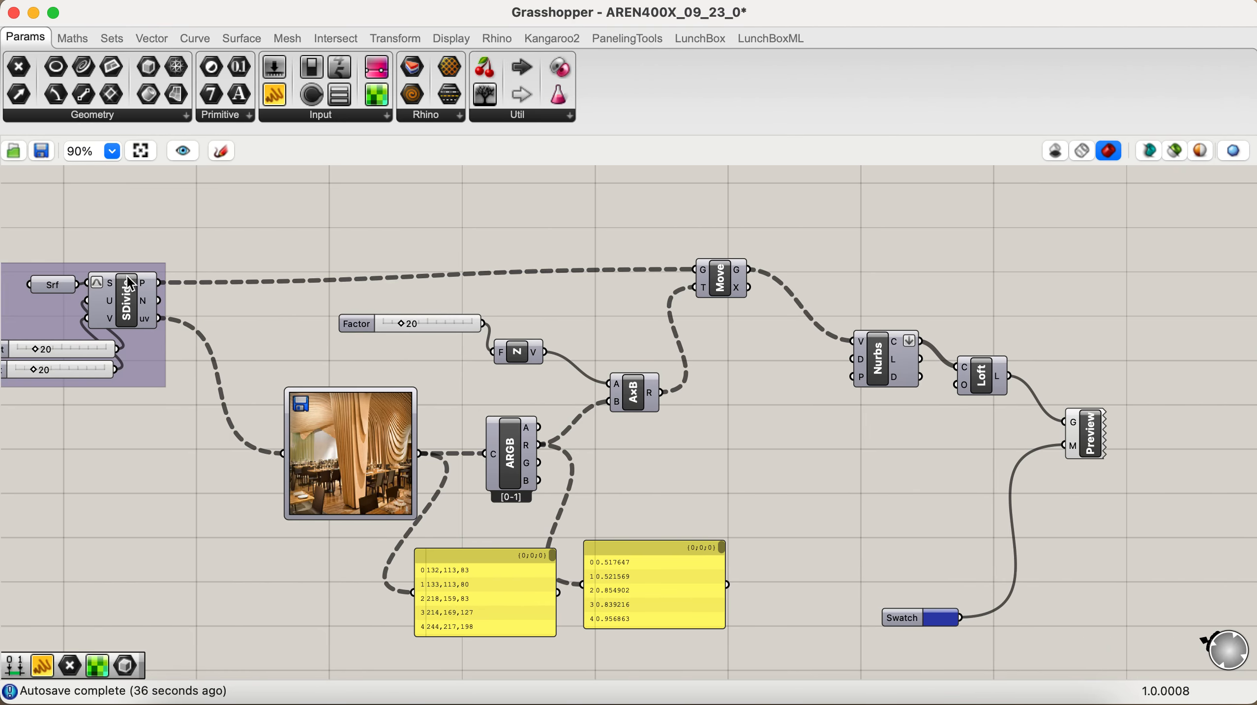
right_click(102, 283)
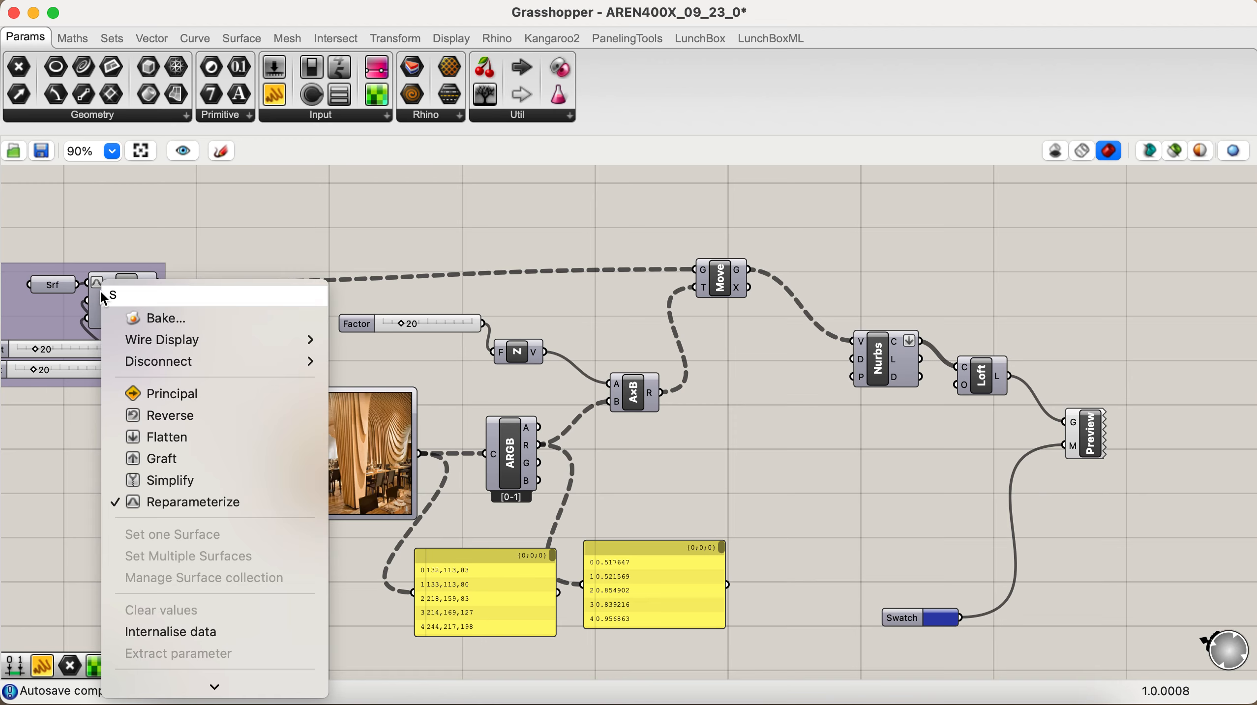
click(170, 502)
key(ctrl+Right)
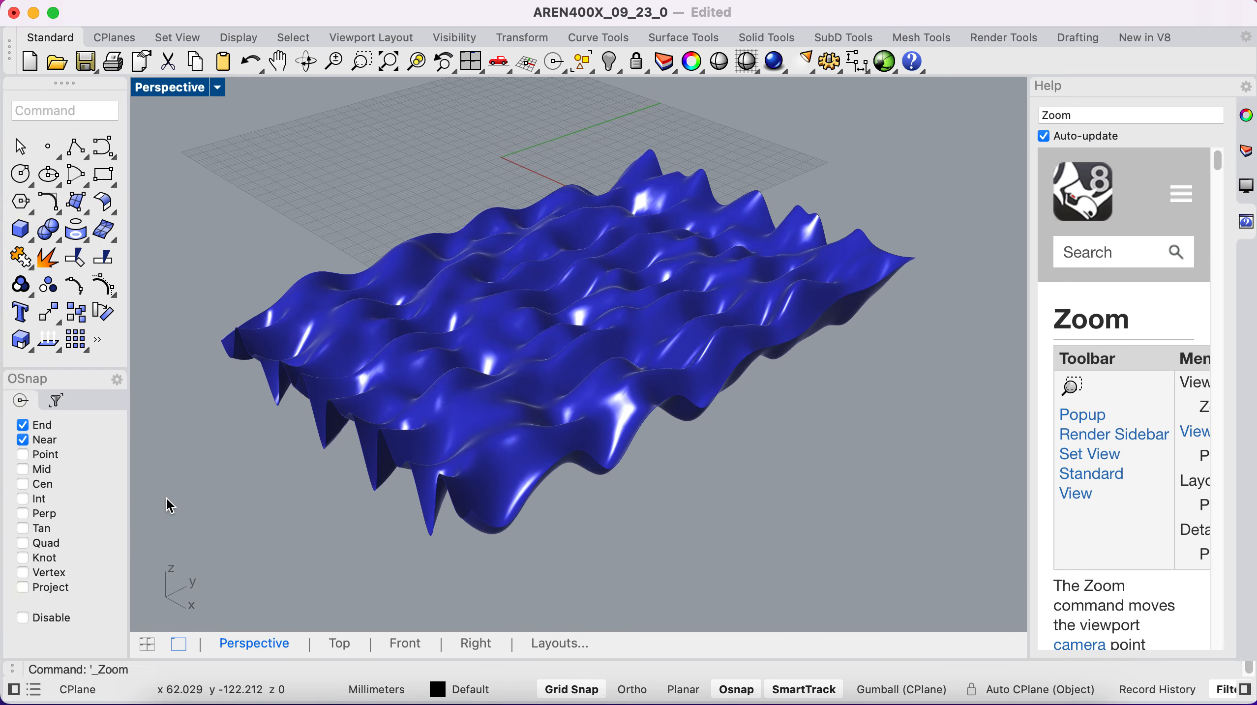